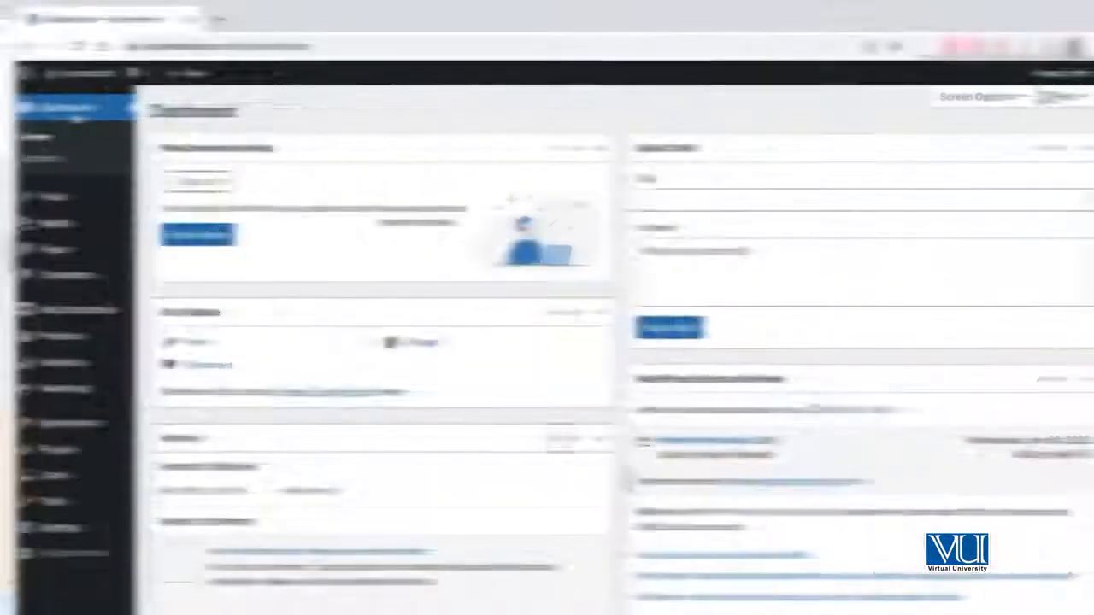
Open the WooCommerce email settings and look through the list of email notifications.
{"action": "mouse_move", "coordinate": [65, 227]}
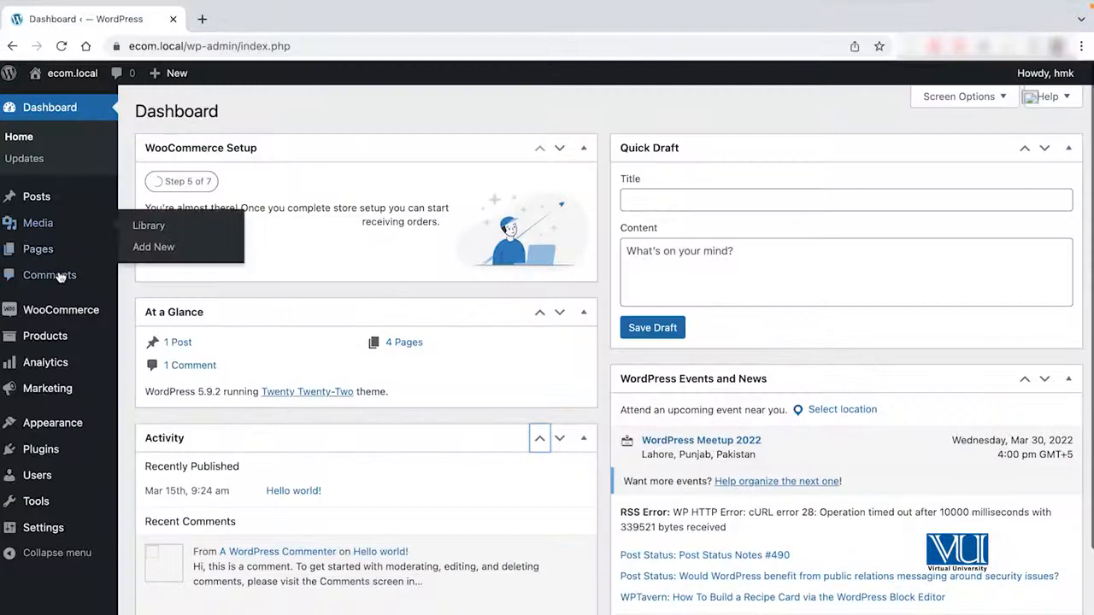
{"action": "mouse_move", "coordinate": [58, 313]}
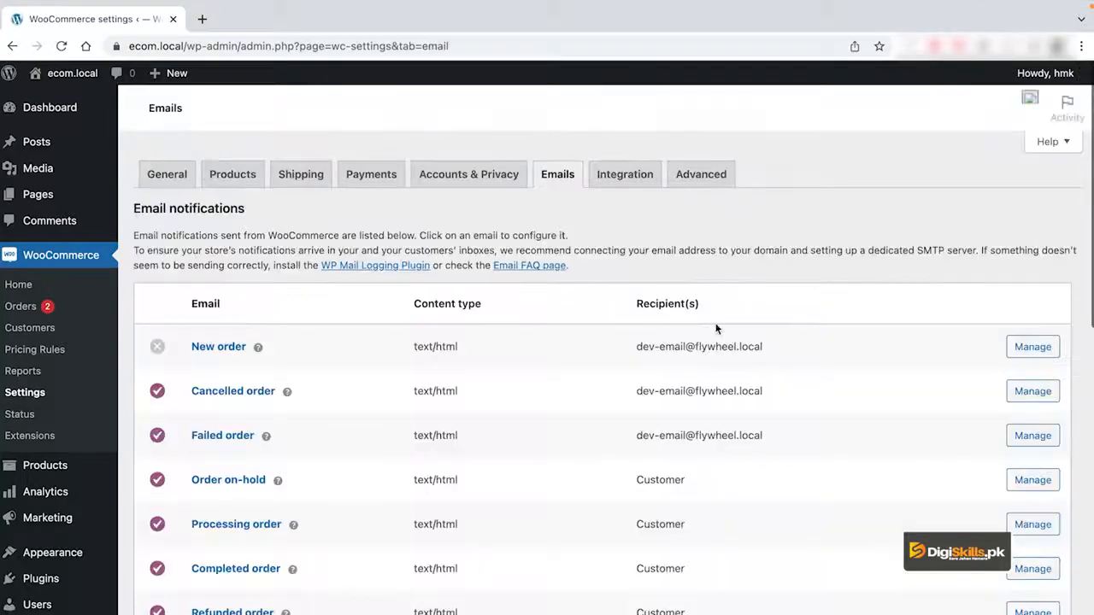
{"action": "scroll", "coordinate": [613, 310], "scroll_direction": "down", "scroll_amount": 2}
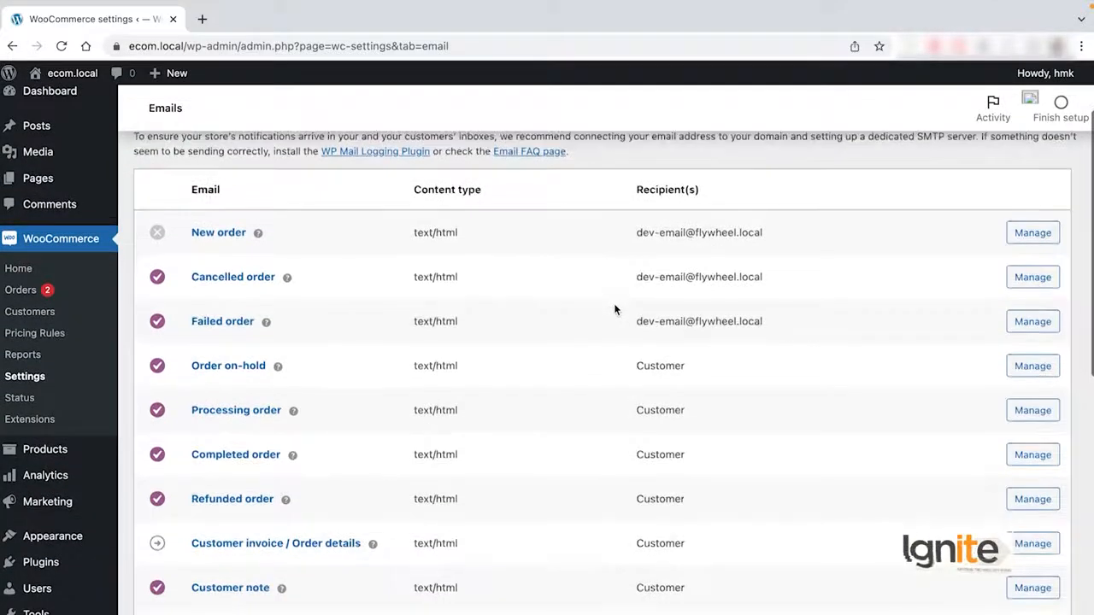
{"action": "scroll", "coordinate": [614, 309], "scroll_direction": "down", "scroll_amount": 1}
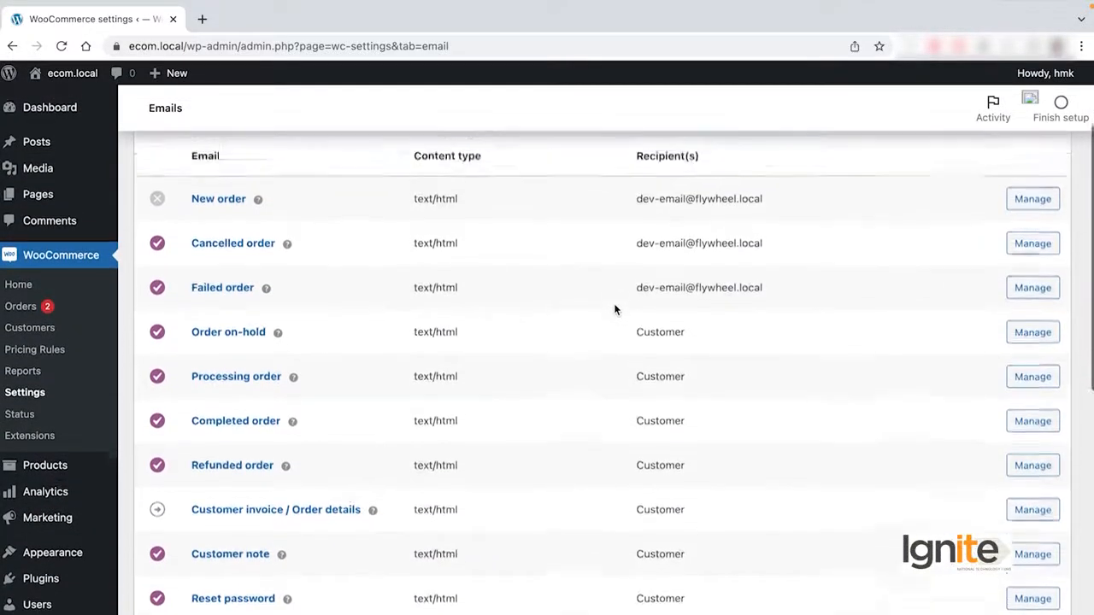
{"action": "scroll", "coordinate": [613, 309], "scroll_direction": "up", "scroll_amount": 1}
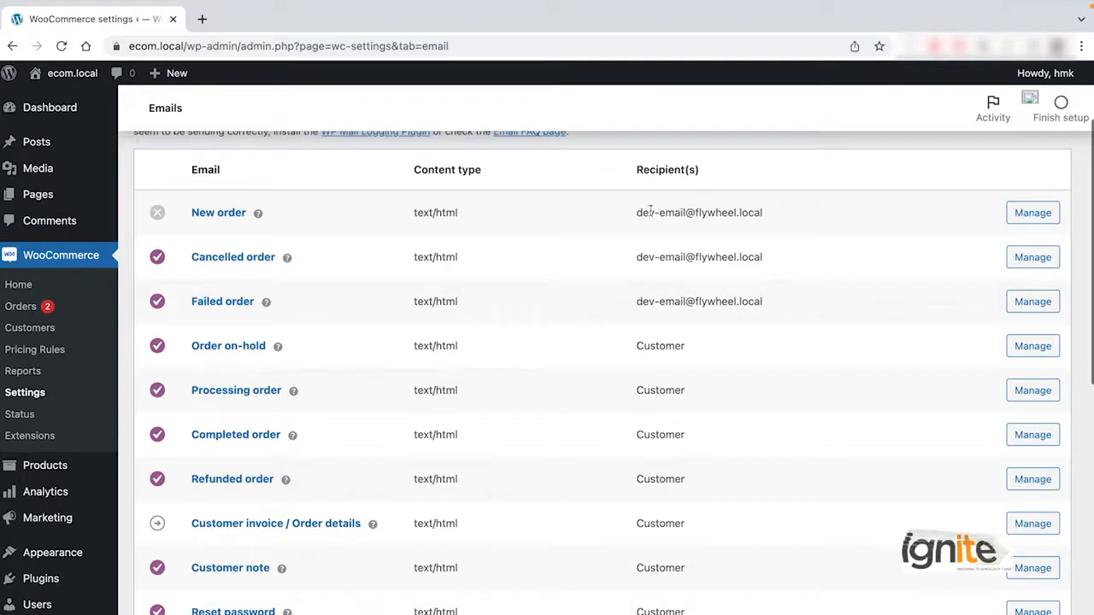
Examine which notifications go to the store's own address and which go to the customer, from New order to Order on-hold.
{"action": "left_click_drag", "start_coordinate": [638, 213], "coordinate": [763, 215]}
{"action": "left_click_drag", "start_coordinate": [638, 255], "coordinate": [773, 267]}
{"action": "left_click_drag", "start_coordinate": [637, 304], "coordinate": [758, 299]}
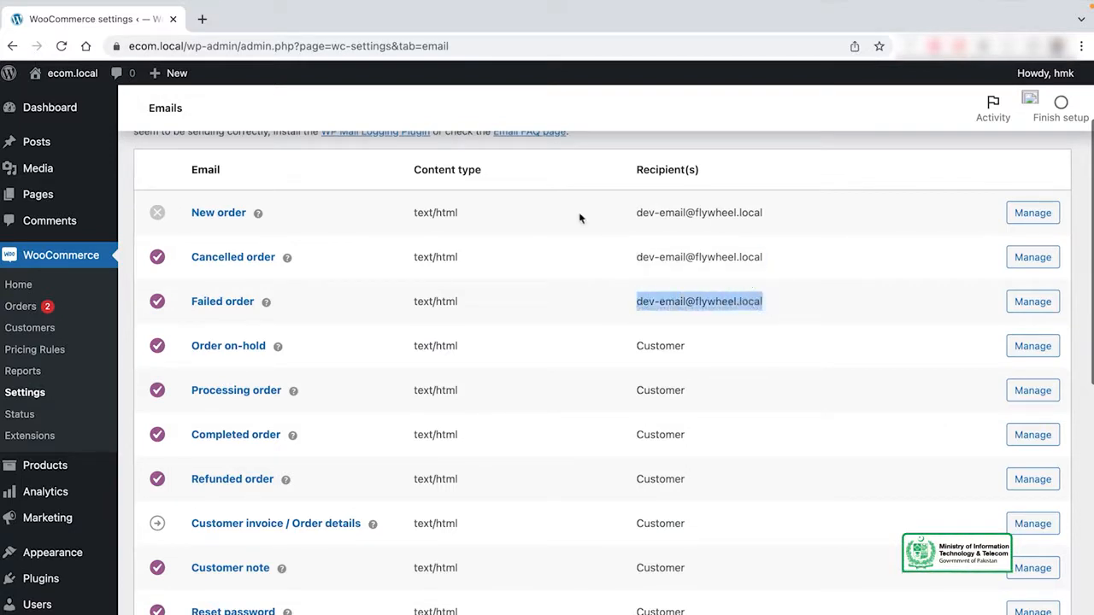
{"action": "left_click_drag", "start_coordinate": [637, 212], "coordinate": [782, 218]}
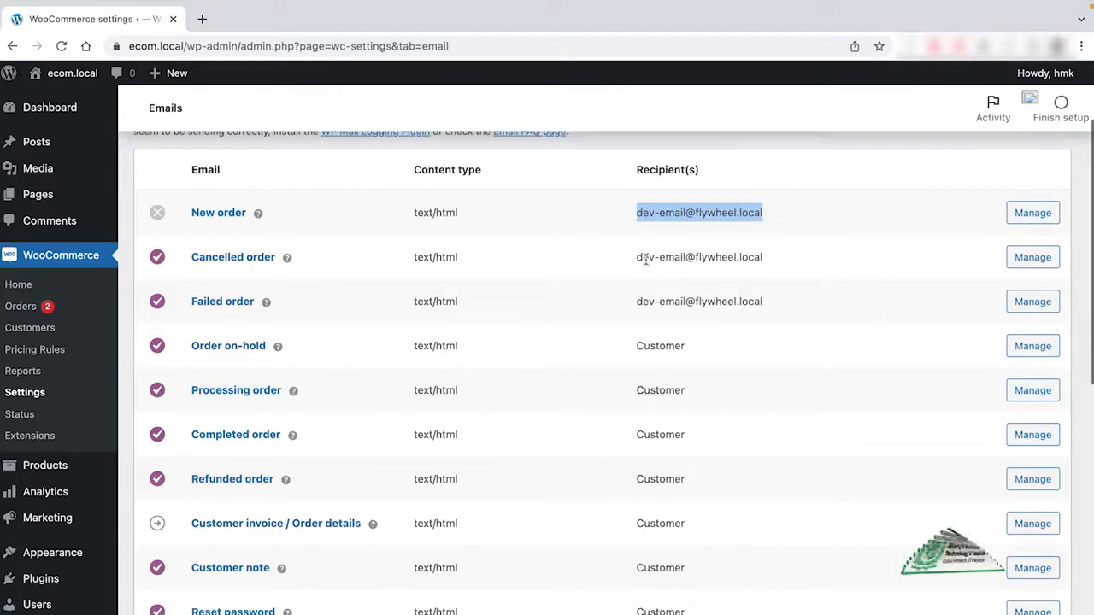
{"action": "scroll", "coordinate": [697, 285], "scroll_direction": "down", "scroll_amount": 1}
{"action": "scroll", "coordinate": [697, 289], "scroll_direction": "down", "scroll_amount": 2}
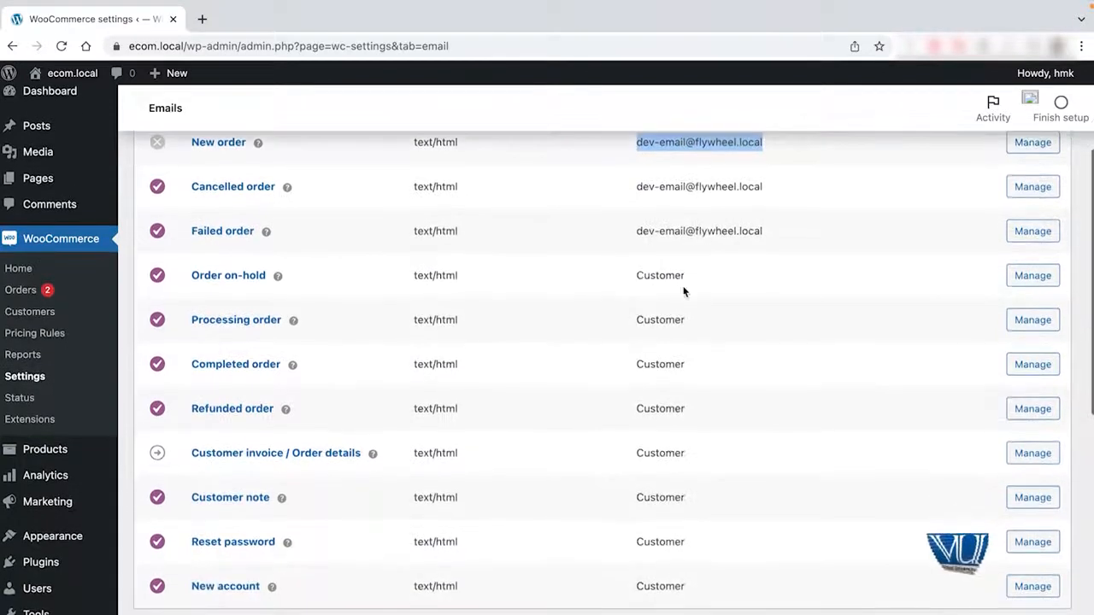
{"action": "left_click", "coordinate": [635, 279]}
{"action": "left_click_drag", "start_coordinate": [635, 279], "coordinate": [683, 273]}
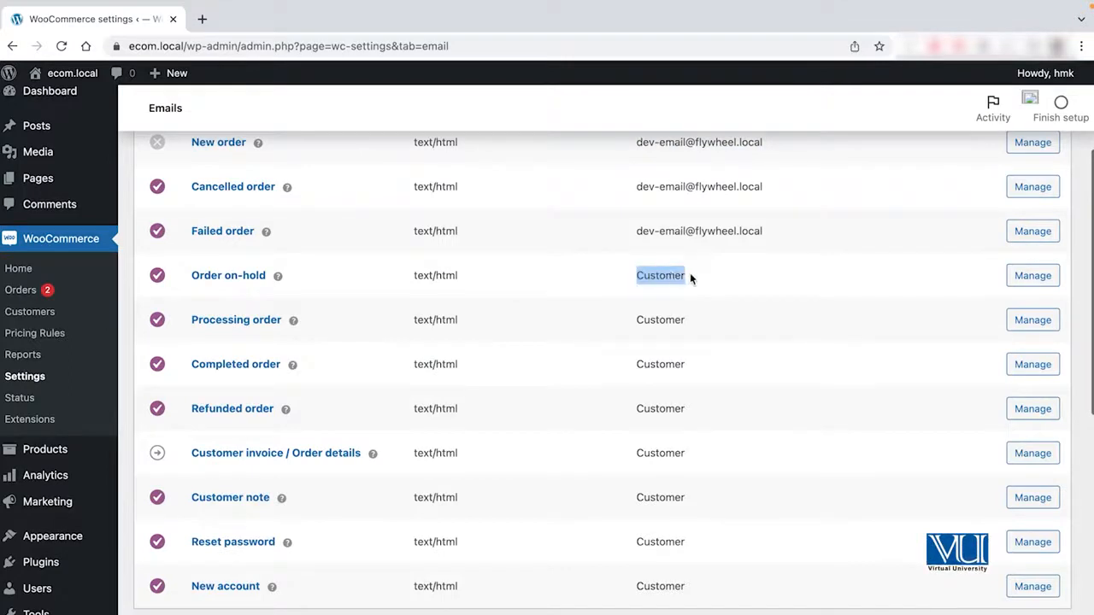
{"action": "scroll", "coordinate": [690, 275], "scroll_direction": "up", "scroll_amount": 1}
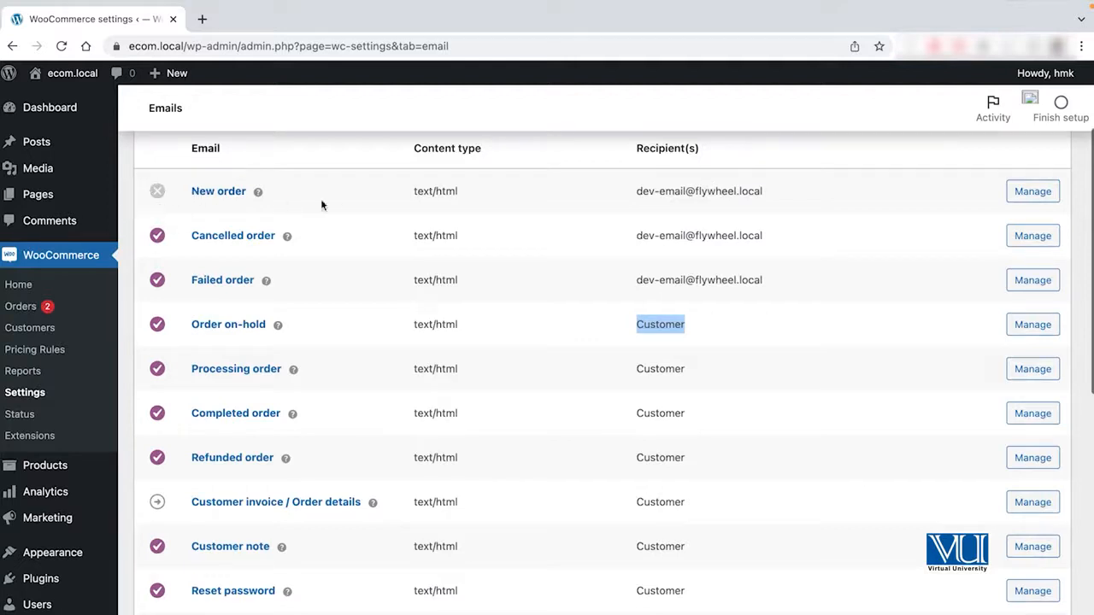
{"action": "left_click", "coordinate": [626, 203]}
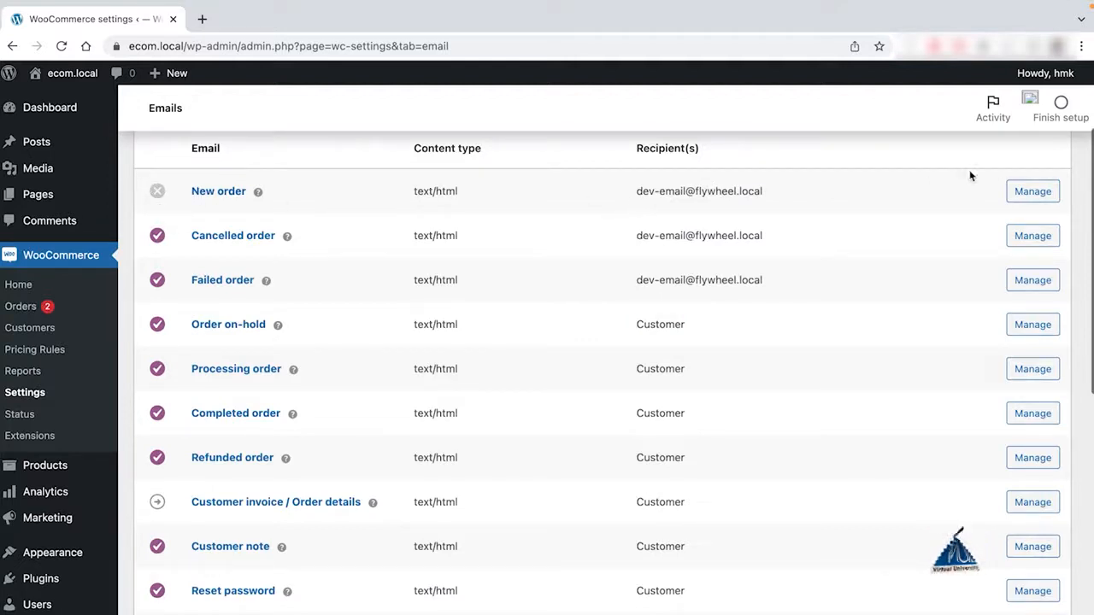
Enable the New order email notification, save the changes and return to the email notifications list.
{"action": "left_click", "coordinate": [1044, 193]}
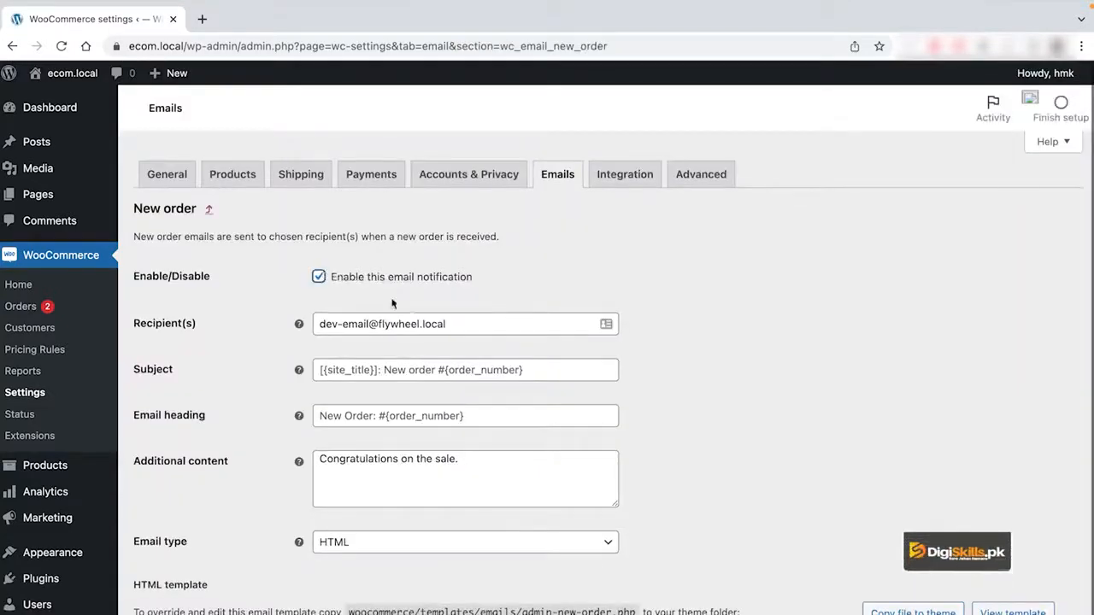
{"action": "scroll", "coordinate": [338, 281], "scroll_direction": "down", "scroll_amount": 2}
{"action": "left_click", "coordinate": [167, 606]}
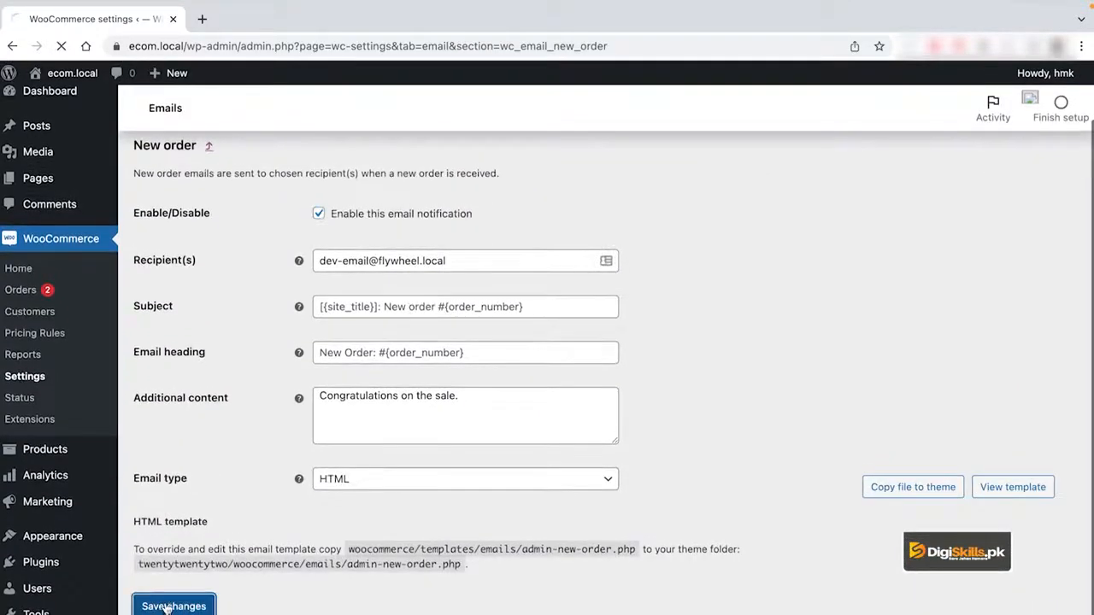
{"action": "left_click", "coordinate": [558, 178]}
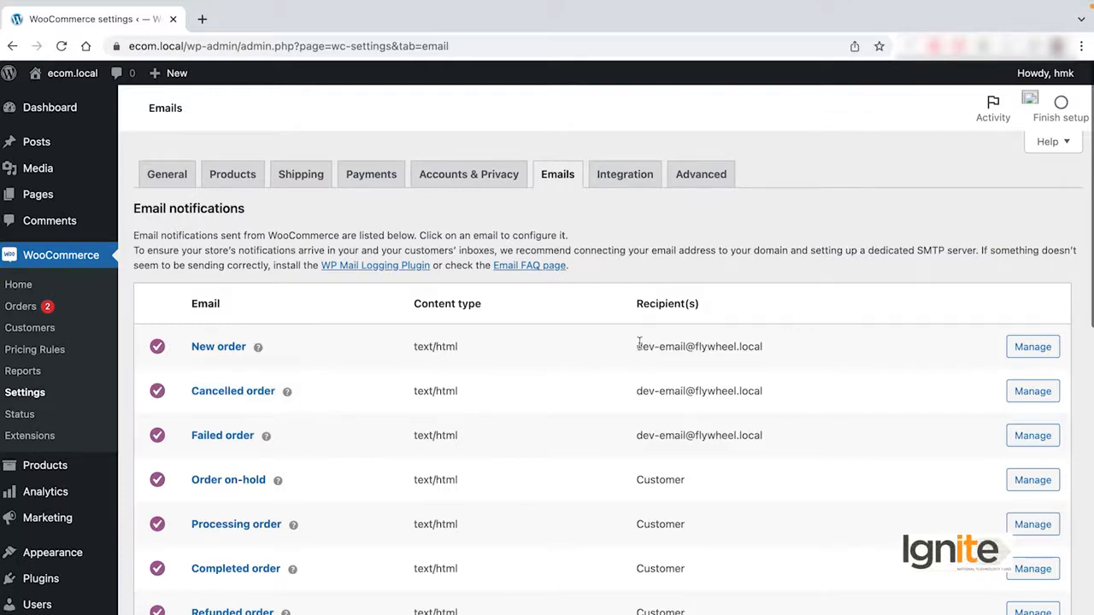
Disable the New order email notification, save the changes and return to the email notifications list.
{"action": "triple_click", "coordinate": [753, 340]}
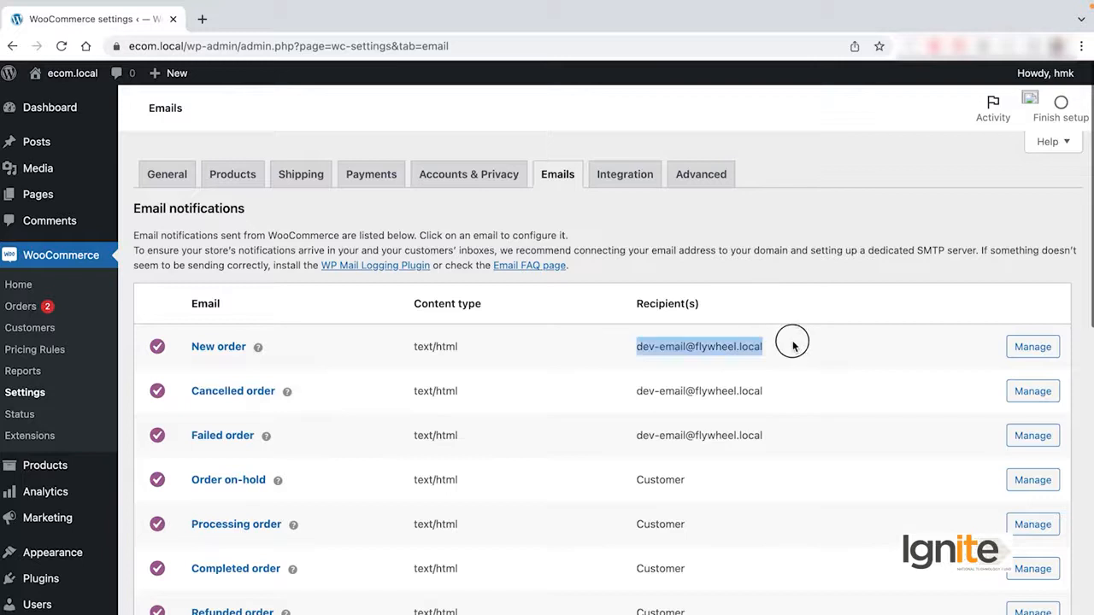
{"action": "left_click", "coordinate": [1041, 351]}
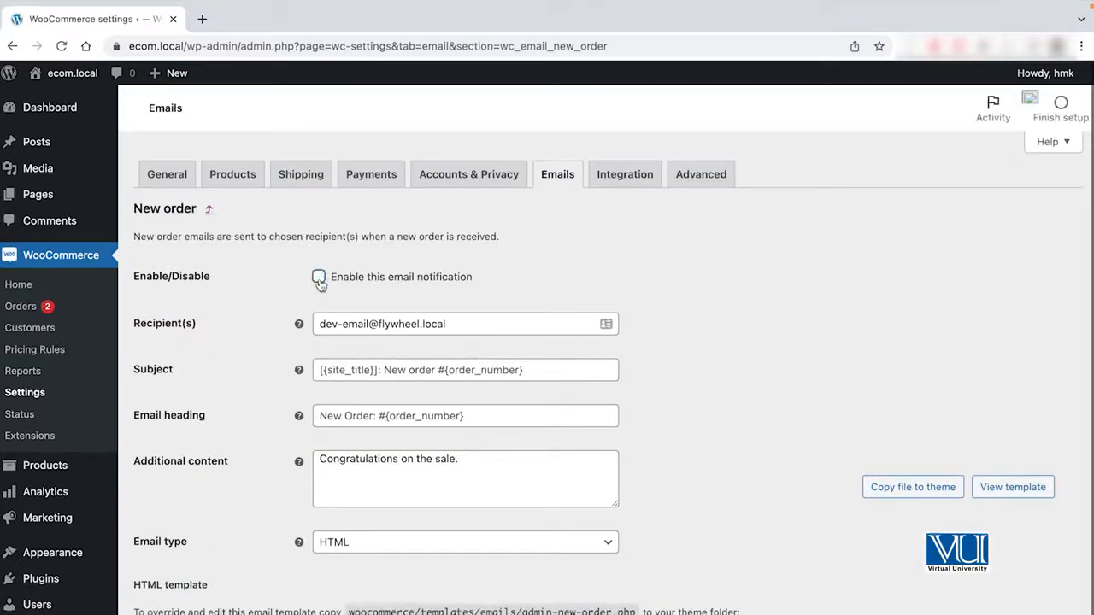
{"action": "scroll", "coordinate": [295, 359], "scroll_direction": "down", "scroll_amount": 1}
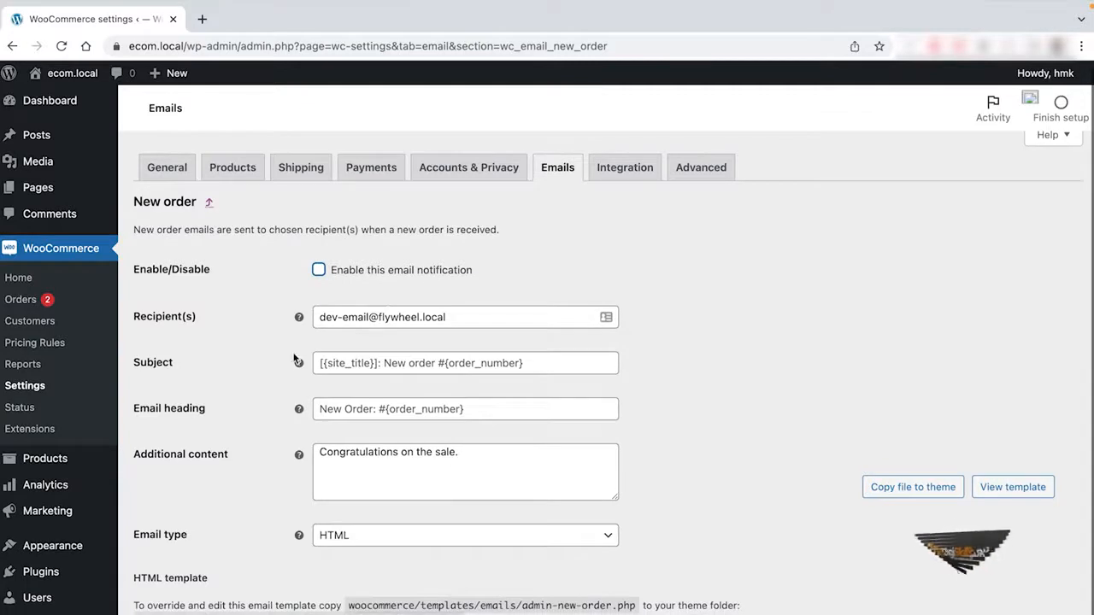
{"action": "scroll", "coordinate": [294, 359], "scroll_direction": "down", "scroll_amount": 2}
{"action": "left_click", "coordinate": [195, 606]}
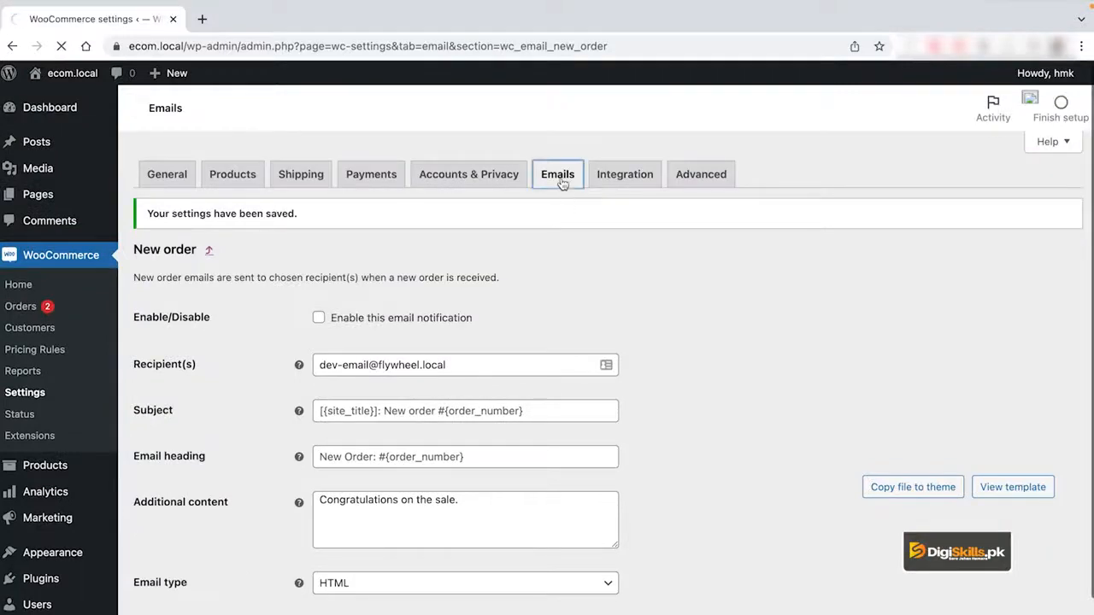
Look through the customer notifications and open the settings of the Processing order email.
{"action": "scroll", "coordinate": [772, 351], "scroll_direction": "down", "scroll_amount": 1}
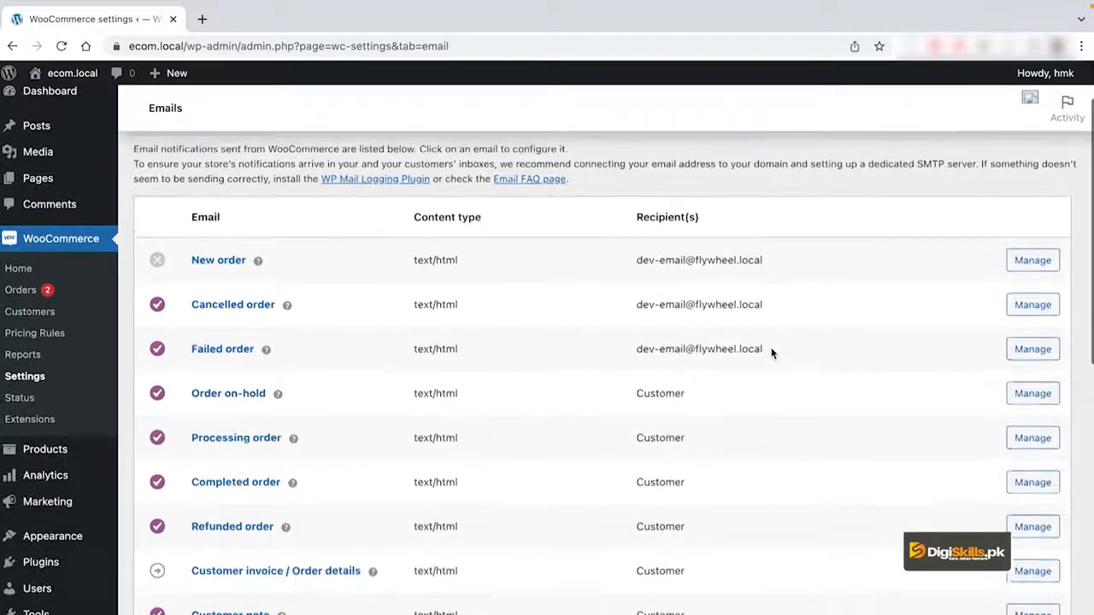
{"action": "scroll", "coordinate": [689, 384], "scroll_direction": "down", "scroll_amount": 1}
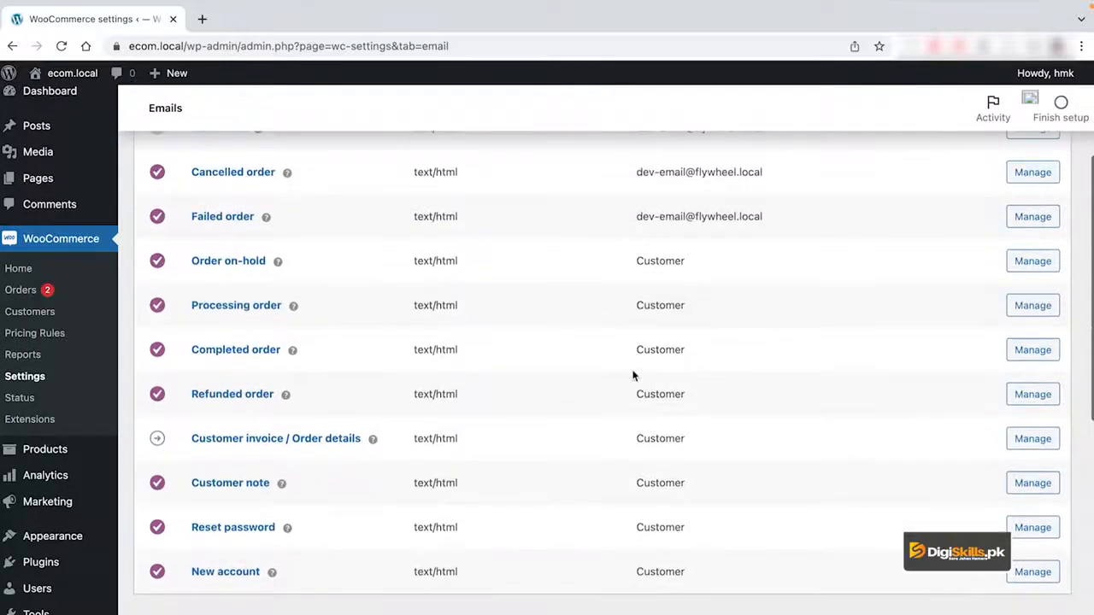
{"action": "scroll", "coordinate": [518, 341], "scroll_direction": "up", "scroll_amount": 1}
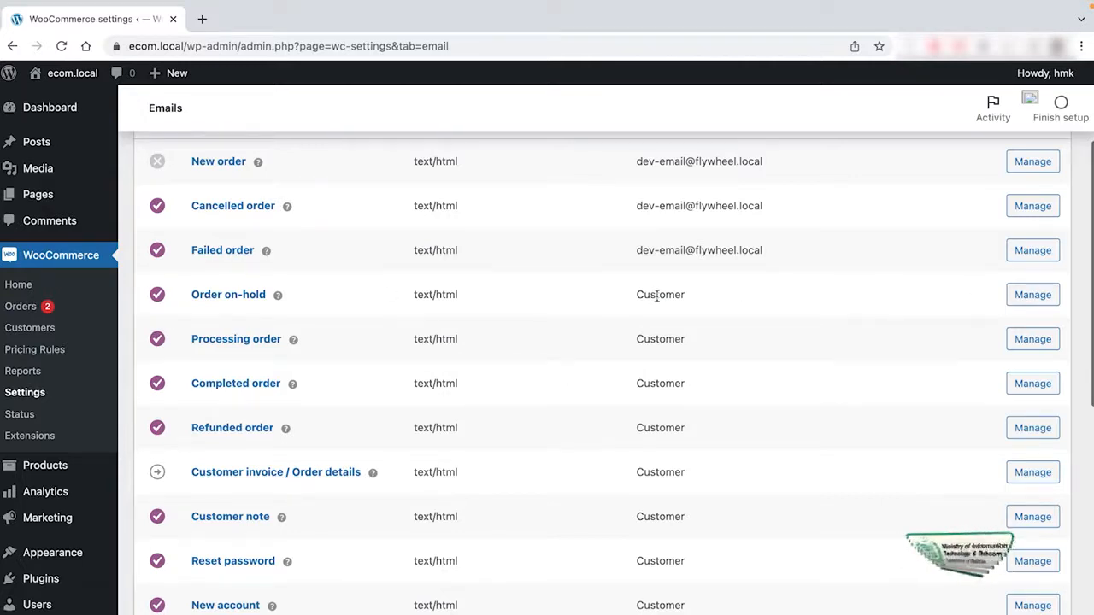
{"action": "scroll", "coordinate": [680, 343], "scroll_direction": "down", "scroll_amount": 1}
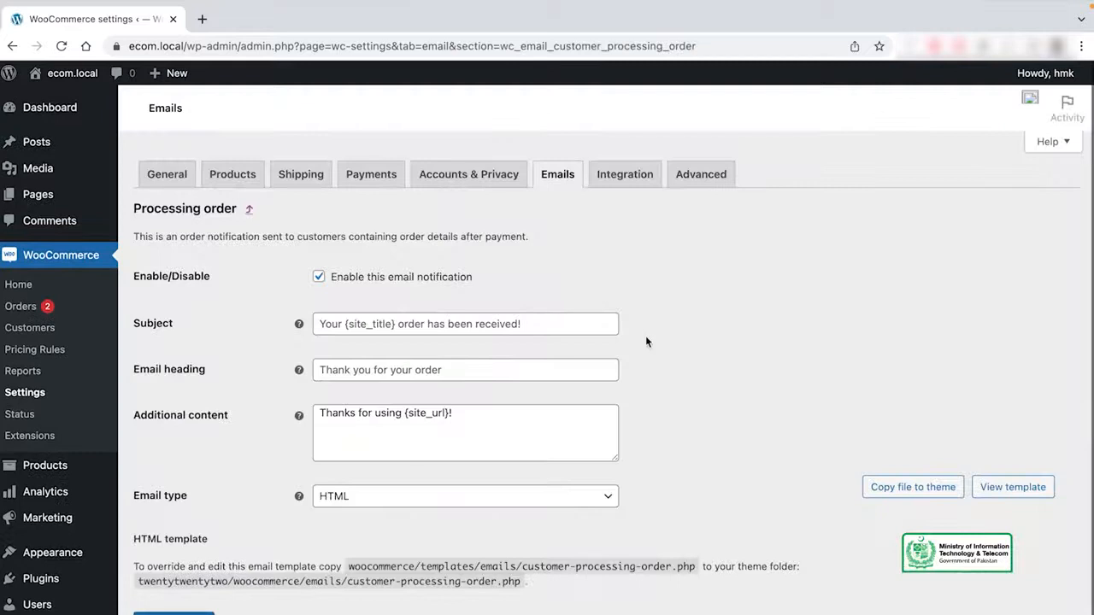
Examine the Processing order email's subject, heading and additional content, and return to the email notifications list.
{"action": "scroll", "coordinate": [648, 343], "scroll_direction": "down", "scroll_amount": 1}
{"action": "left_click", "coordinate": [533, 306]}
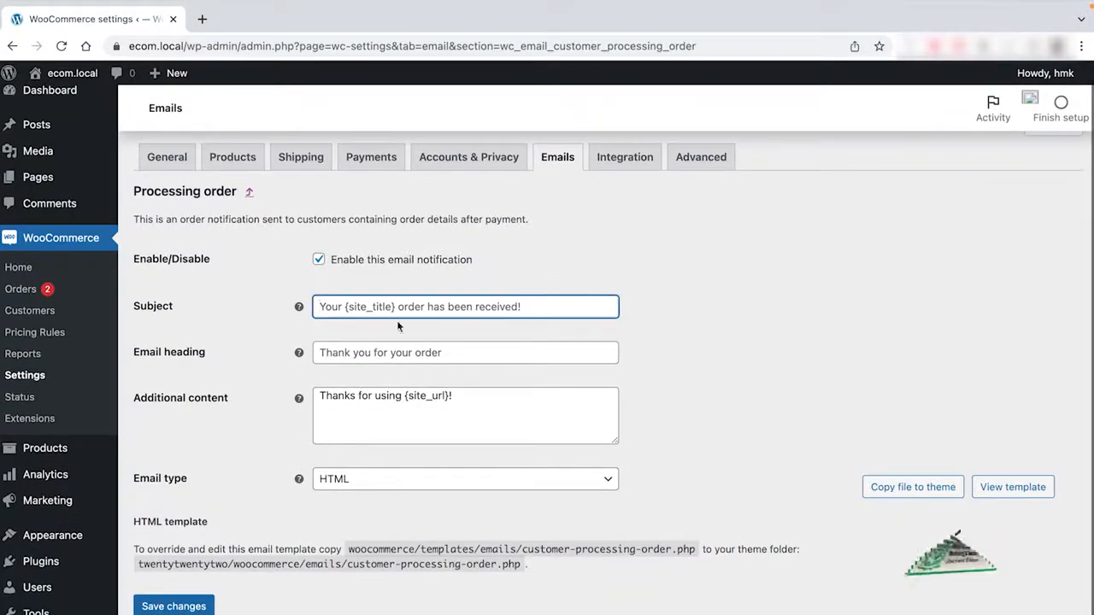
{"action": "left_click", "coordinate": [377, 347]}
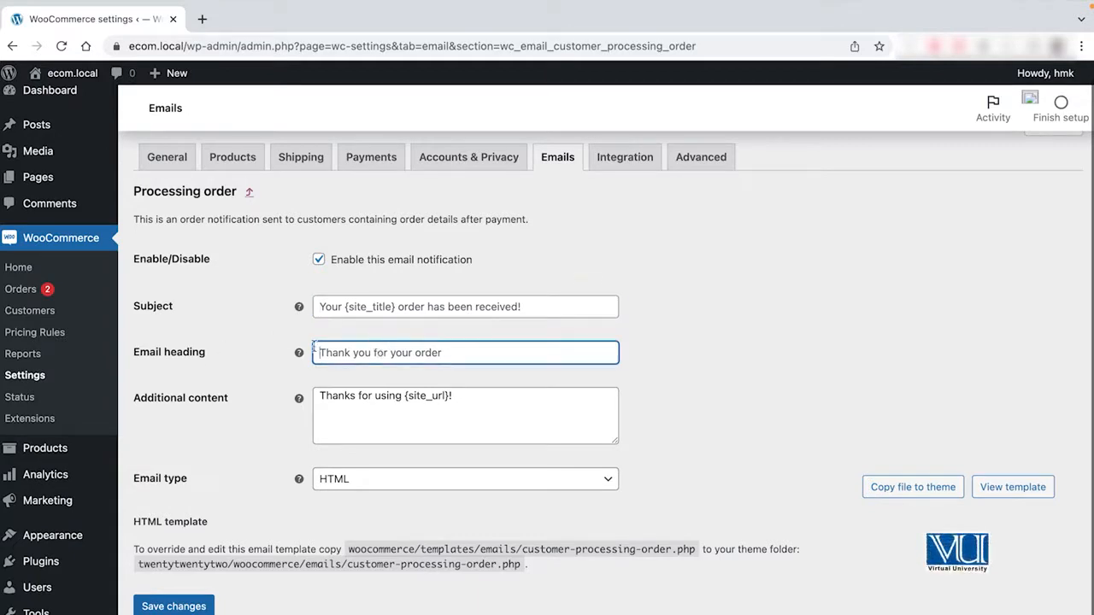
{"action": "left_click", "coordinate": [447, 399]}
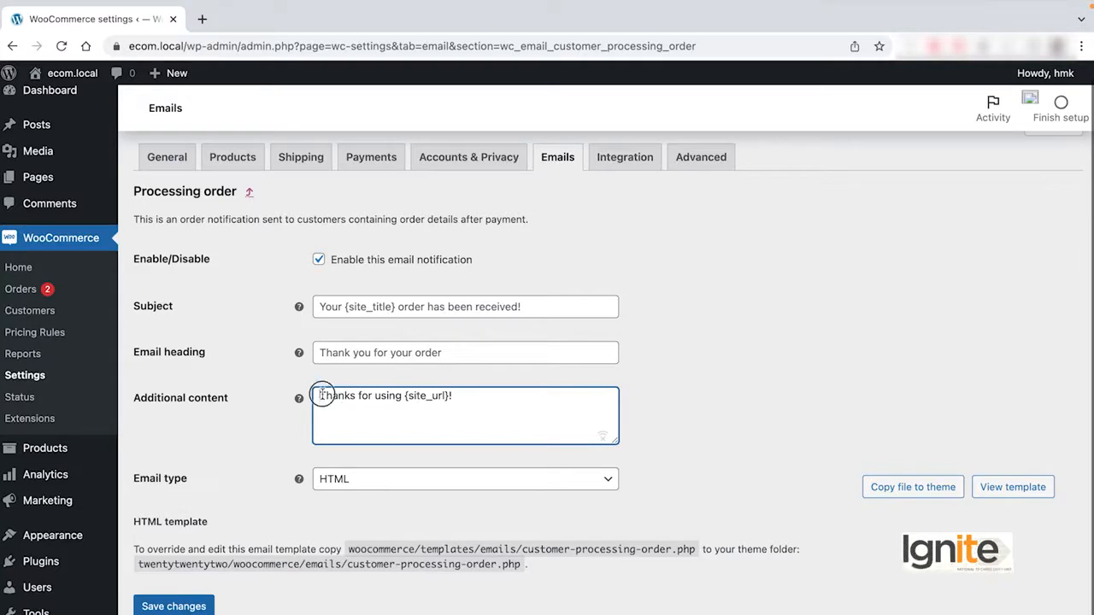
{"action": "left_click_drag", "start_coordinate": [322, 395], "coordinate": [458, 399]}
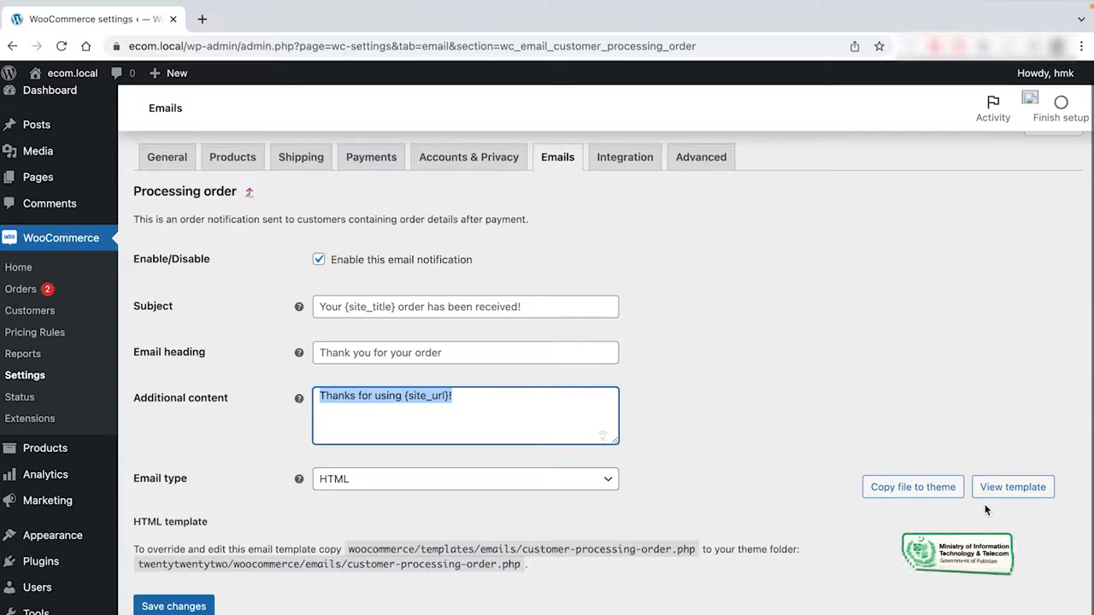
{"action": "left_click", "coordinate": [473, 413]}
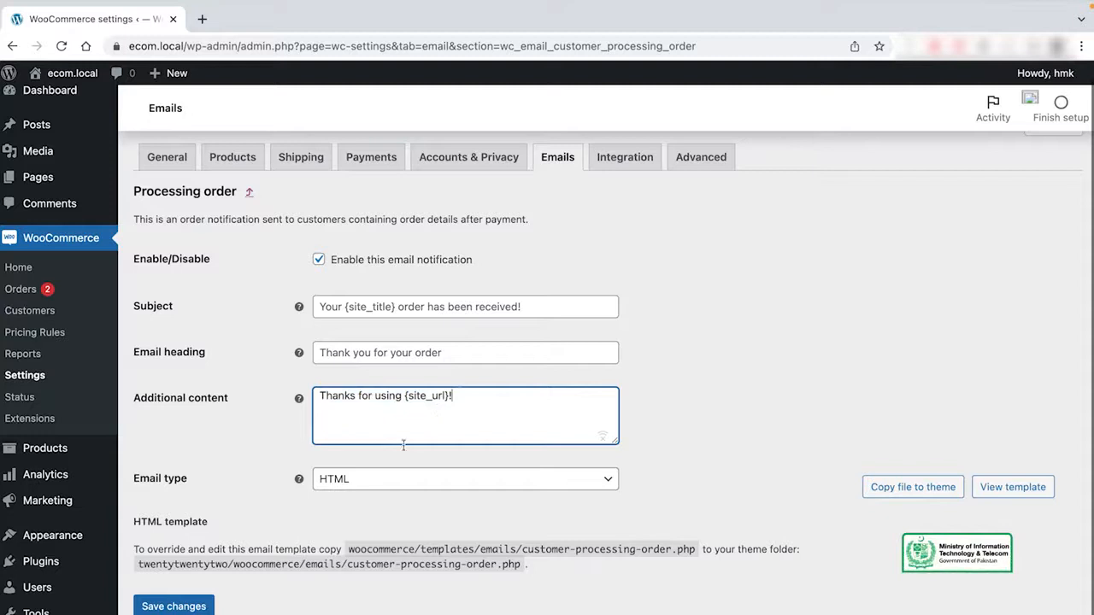
{"action": "left_click", "coordinate": [561, 154]}
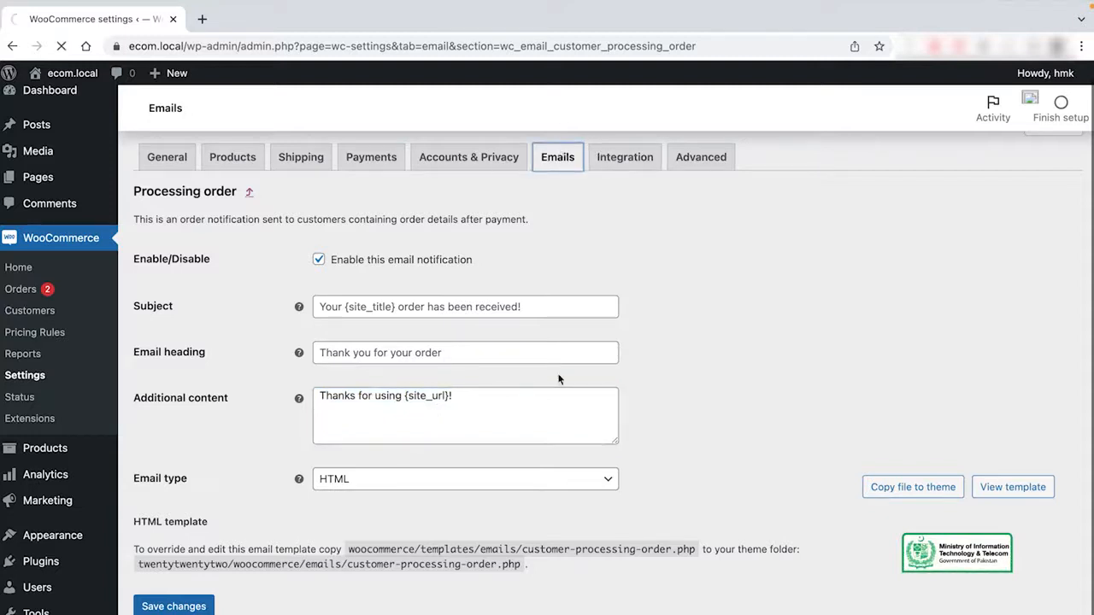
Set the "From" name in the email sender options to New Clothing Store.
{"action": "scroll", "coordinate": [685, 402], "scroll_direction": "down", "scroll_amount": 5}
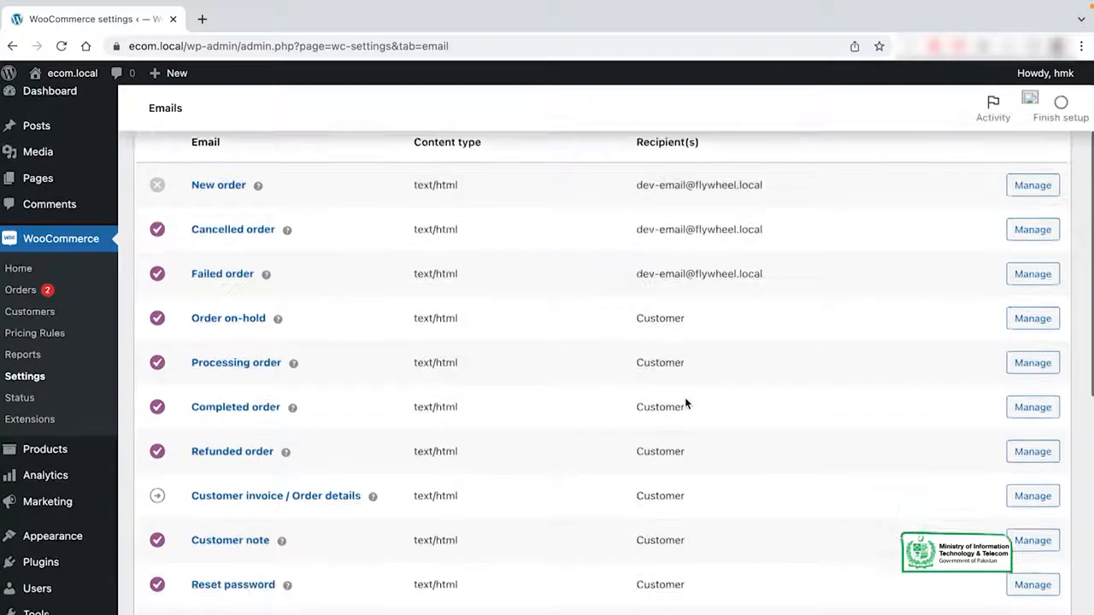
{"action": "scroll", "coordinate": [685, 397], "scroll_direction": "down", "scroll_amount": 2}
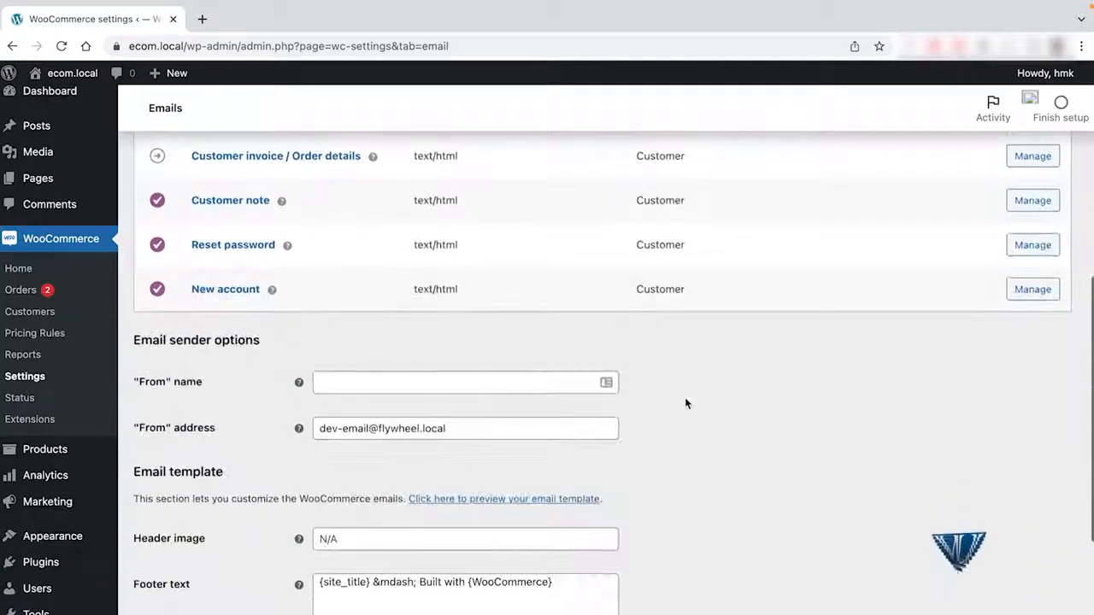
{"action": "left_click", "coordinate": [365, 320]}
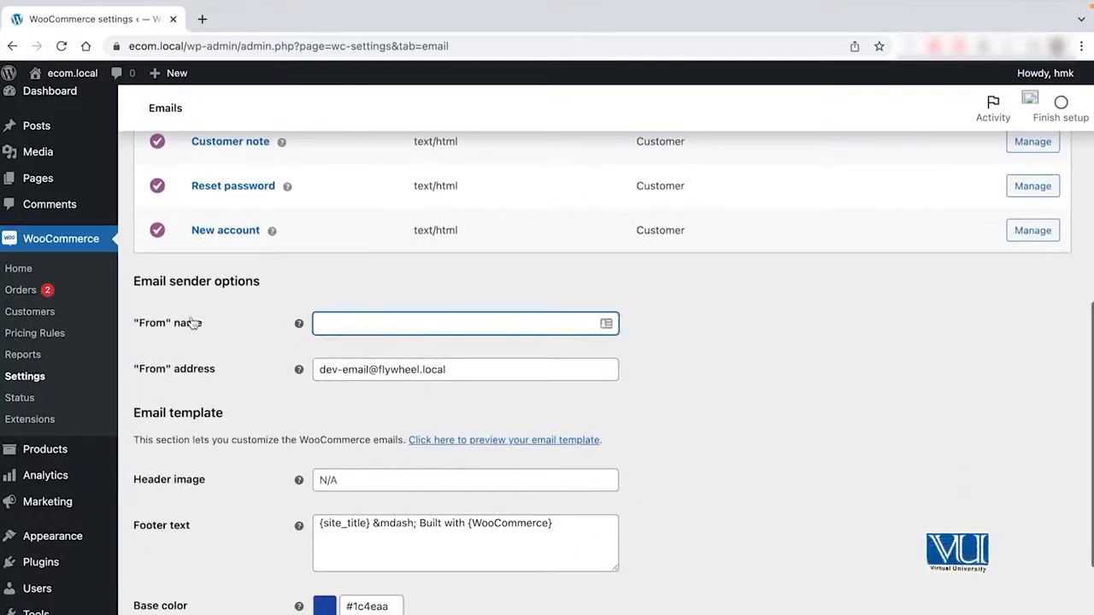
{"action": "scroll", "coordinate": [219, 330], "scroll_direction": "down", "scroll_amount": 1}
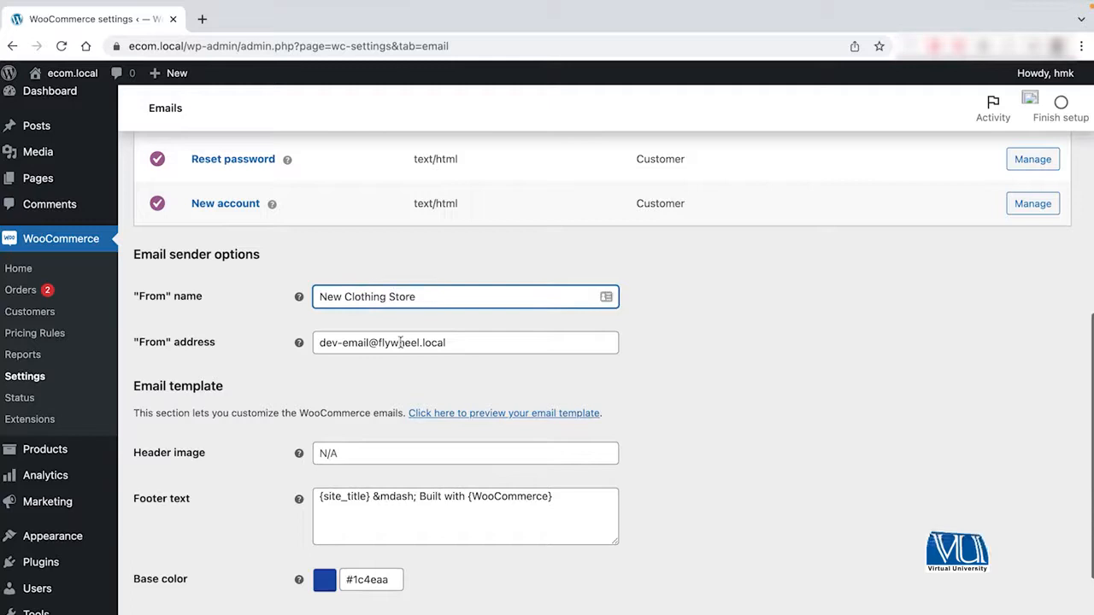
Examine the "From" address and the header image field of the email template.
{"action": "left_click_drag", "start_coordinate": [449, 343], "coordinate": [295, 344]}
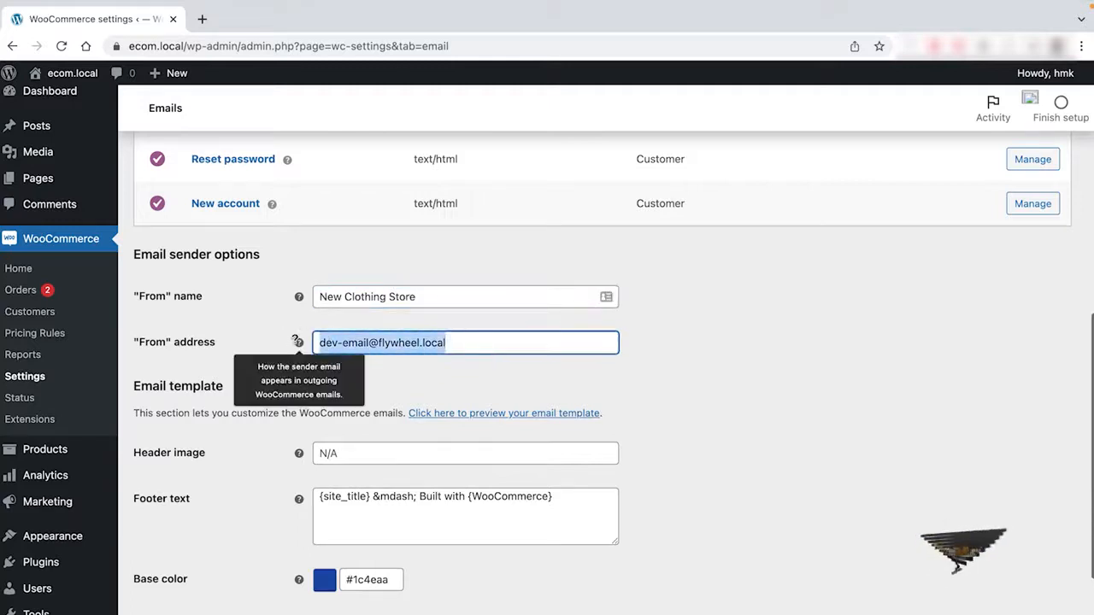
{"action": "double_click", "coordinate": [650, 399]}
{"action": "scroll", "coordinate": [651, 399], "scroll_direction": "down", "scroll_amount": 1}
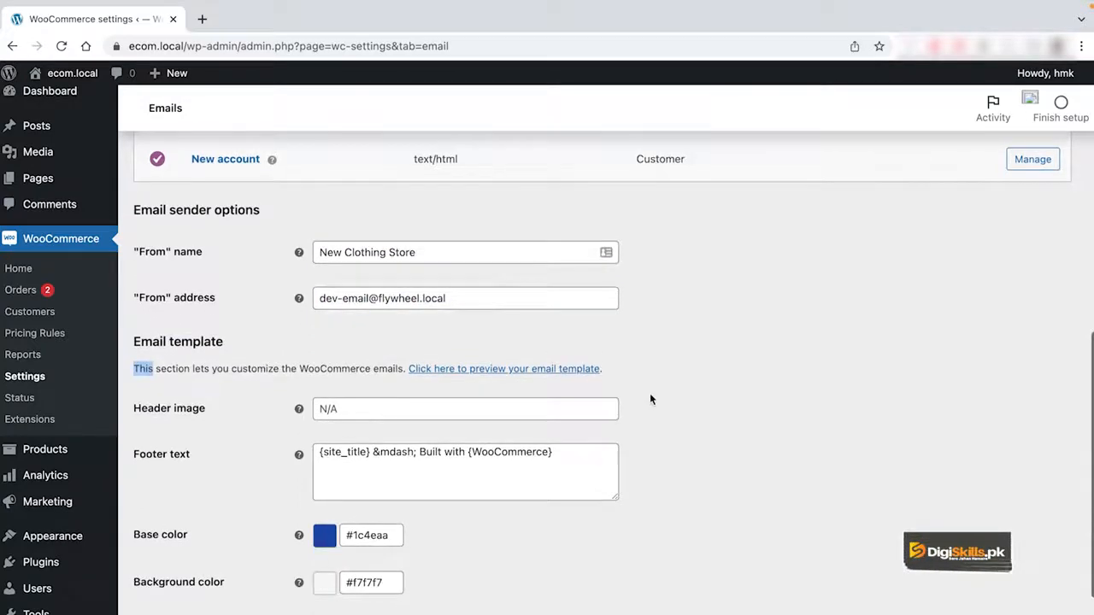
{"action": "left_click", "coordinate": [422, 383]}
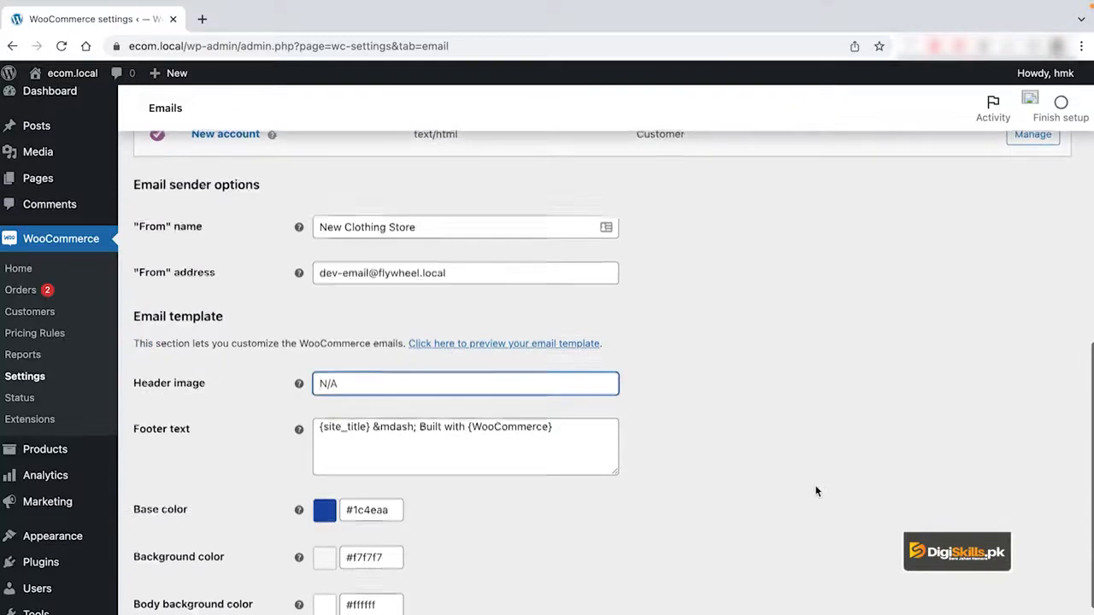
Look over the email template's footer text and color options, and save the email settings.
{"action": "scroll", "coordinate": [817, 492], "scroll_direction": "down", "scroll_amount": 2}
{"action": "scroll", "coordinate": [615, 449], "scroll_direction": "down", "scroll_amount": 2}
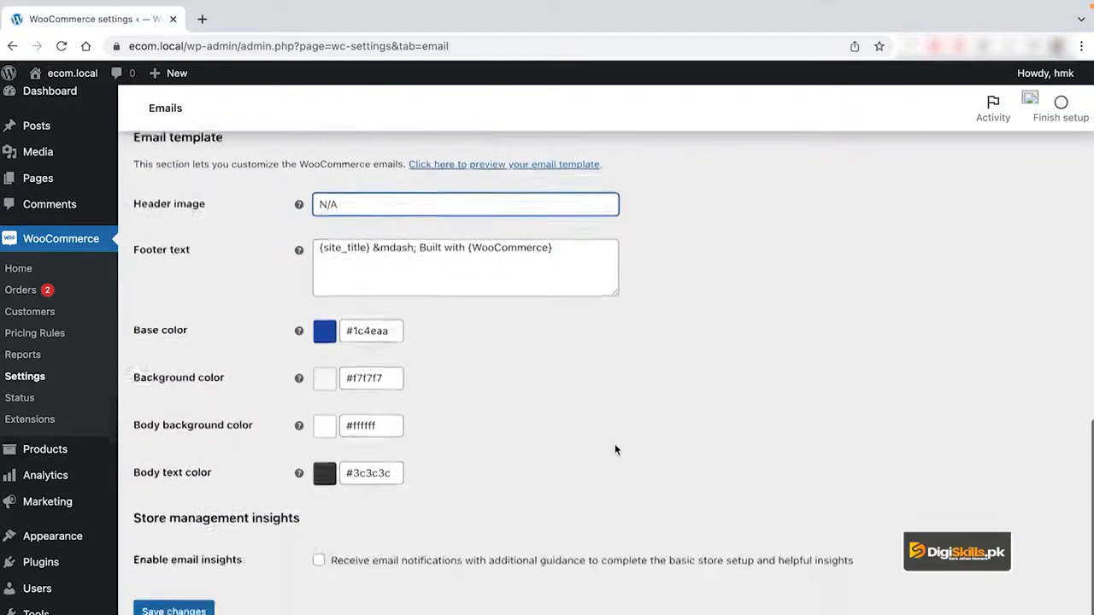
{"action": "left_click", "coordinate": [486, 360]}
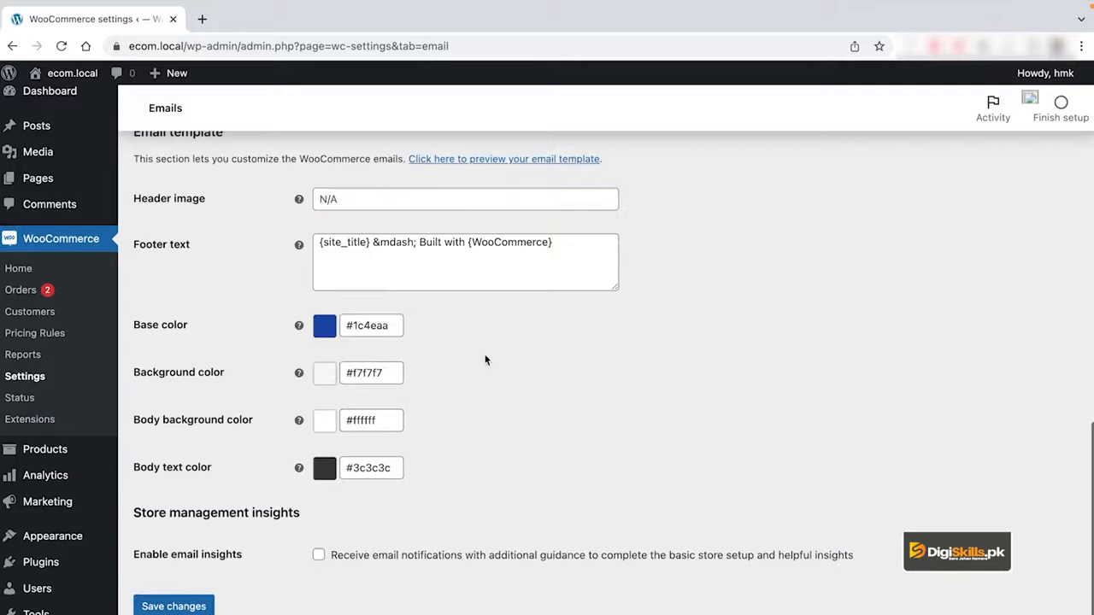
{"action": "left_click", "coordinate": [173, 606]}
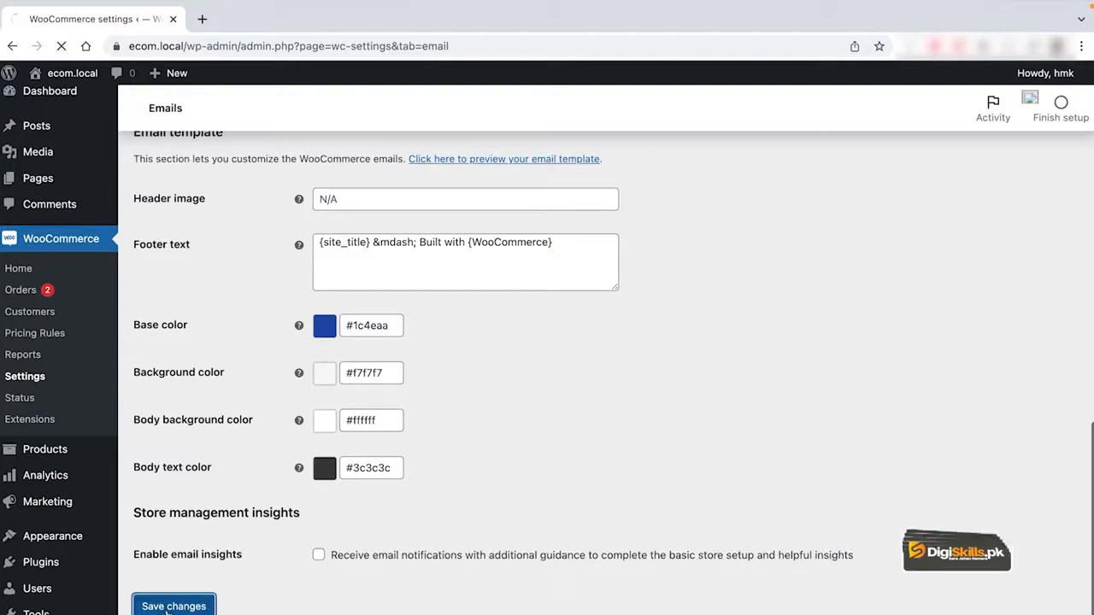
Open the preview of the WooCommerce email template and return to the email settings.
{"action": "scroll", "coordinate": [559, 497], "scroll_direction": "down", "scroll_amount": 13}
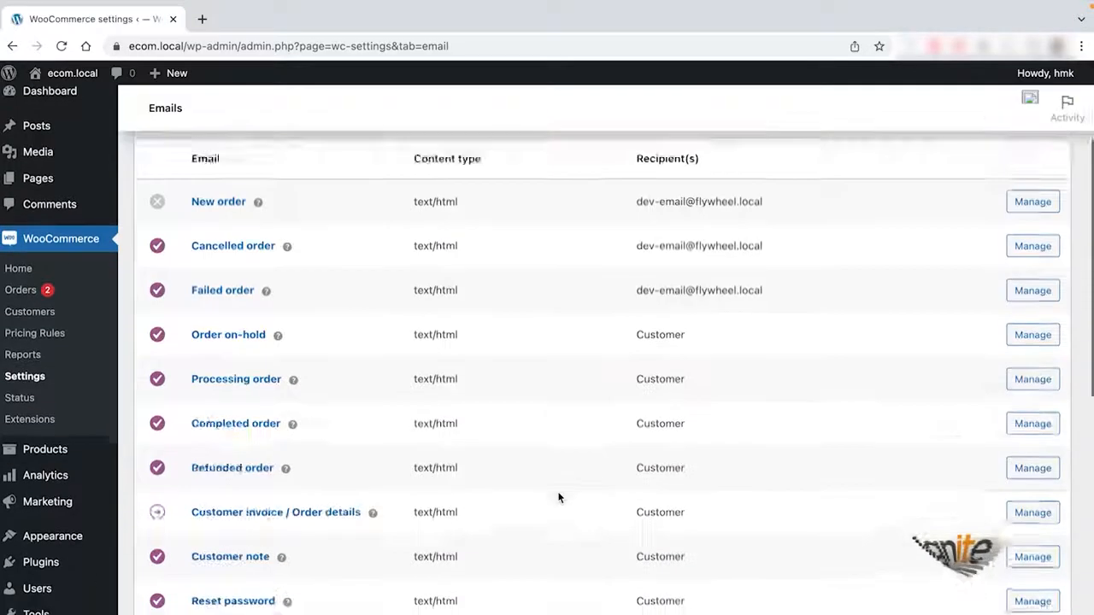
{"action": "scroll", "coordinate": [559, 497], "scroll_direction": "up", "scroll_amount": 3}
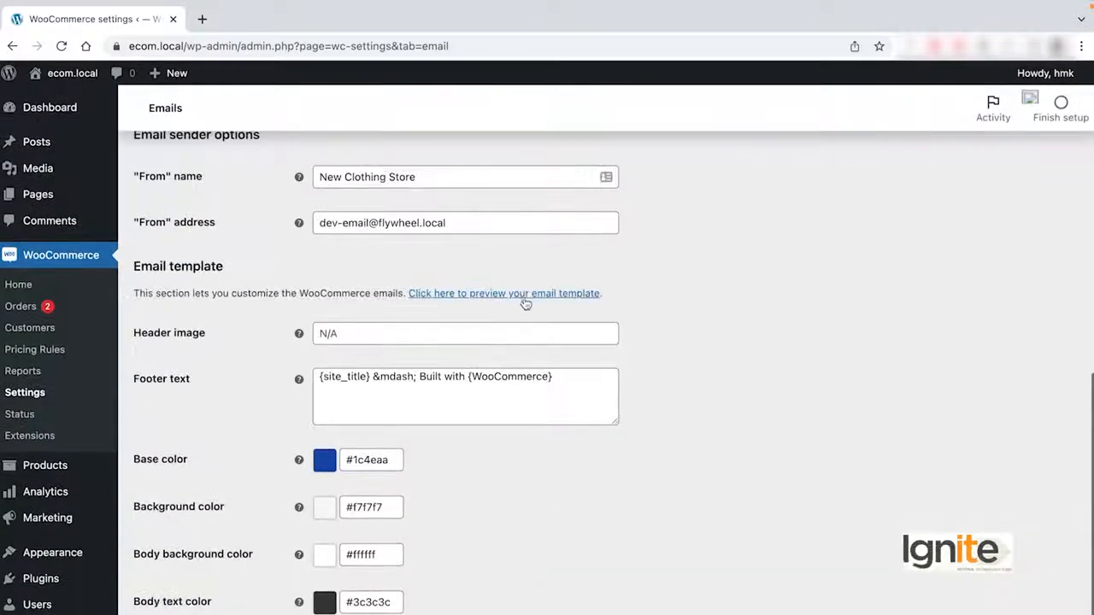
{"action": "left_click", "coordinate": [525, 293]}
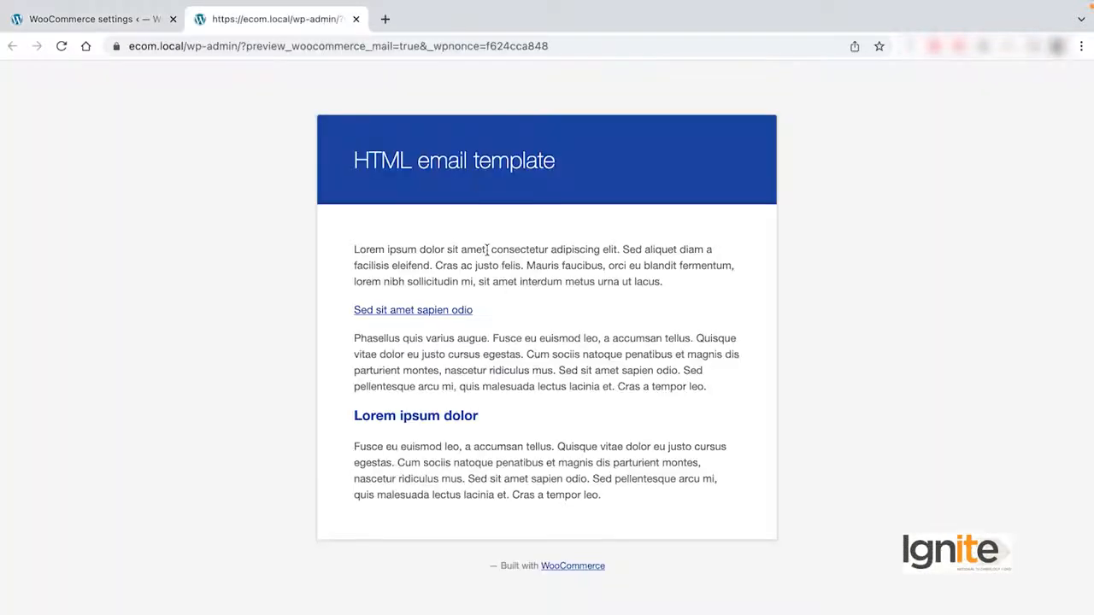
{"action": "left_click", "coordinate": [125, 21]}
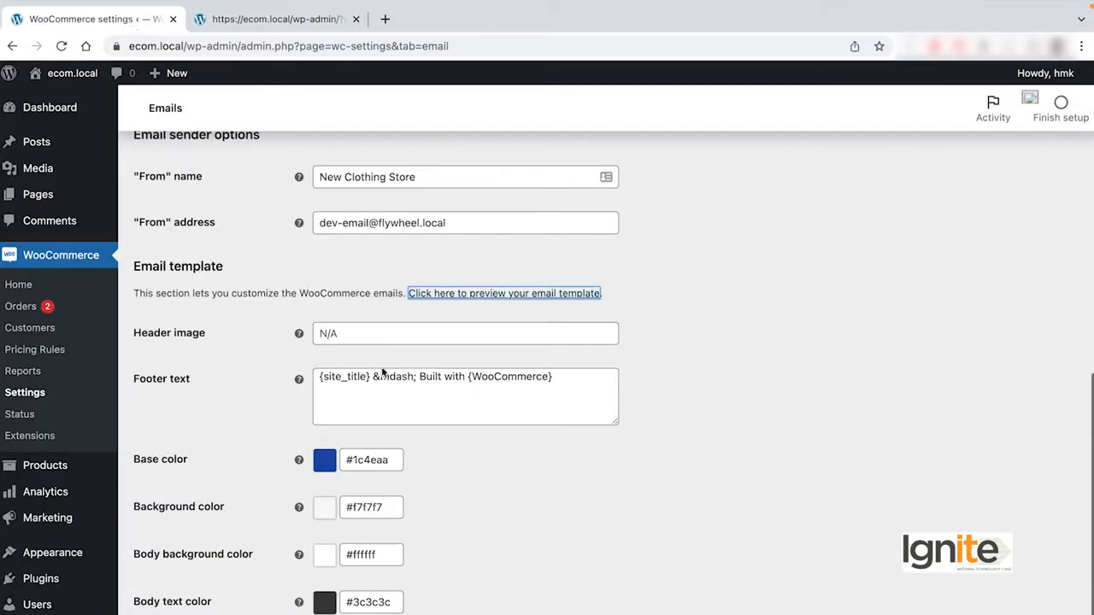
Set the email template's base color to red (#f02828) and save the changes.
{"action": "scroll", "coordinate": [383, 372], "scroll_direction": "down", "scroll_amount": 2}
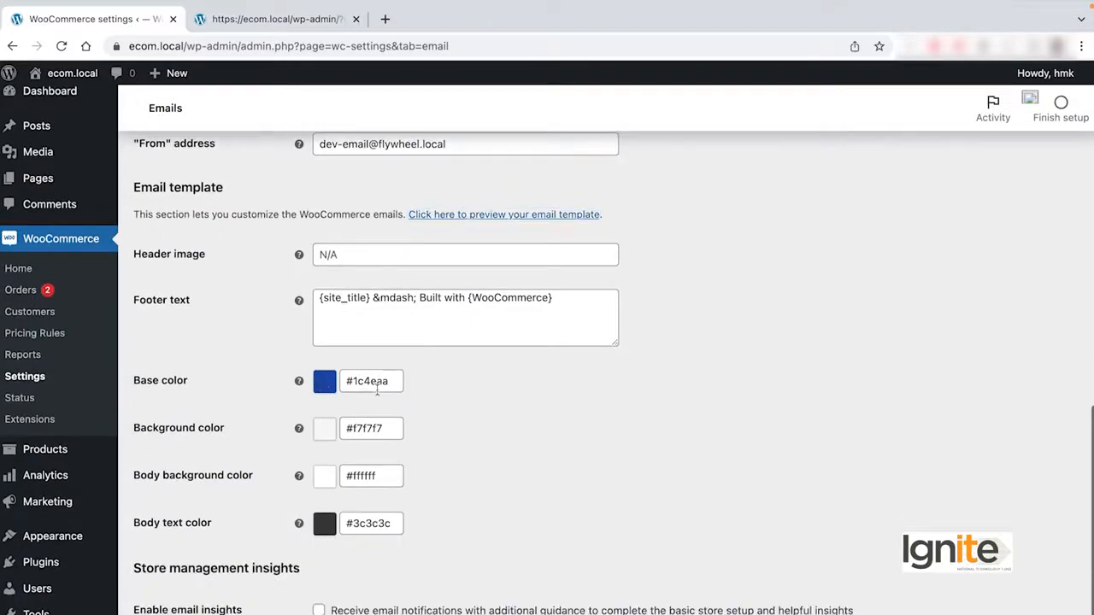
{"action": "left_click", "coordinate": [377, 385]}
{"action": "left_click", "coordinate": [454, 493]}
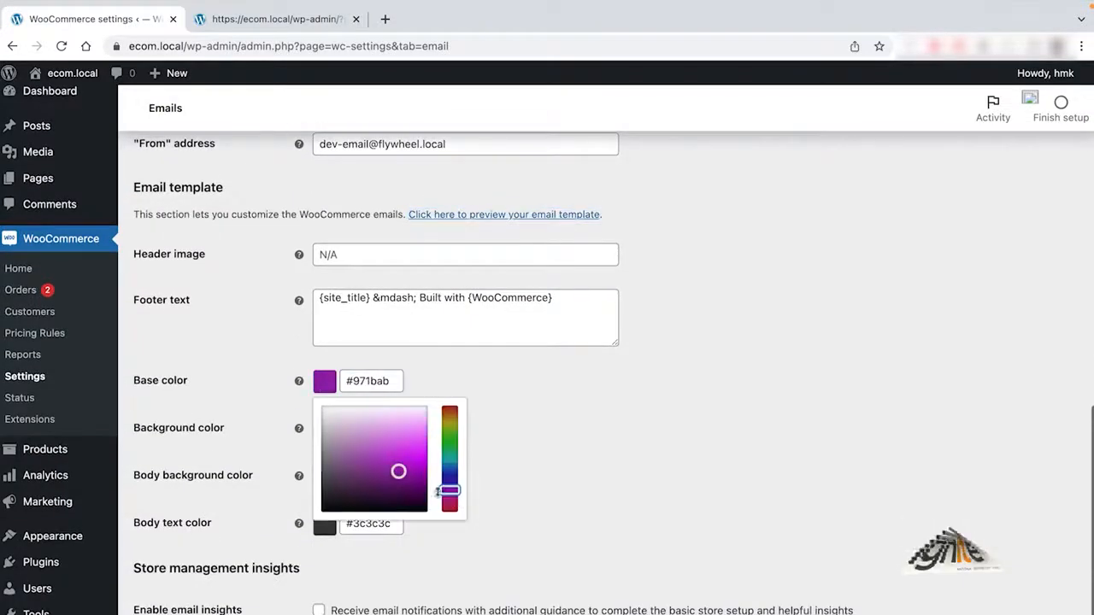
{"action": "left_click", "coordinate": [414, 453]}
{"action": "left_click", "coordinate": [368, 380]}
{"action": "left_click_drag", "start_coordinate": [451, 434], "coordinate": [451, 408]}
{"action": "left_click", "coordinate": [481, 460]}
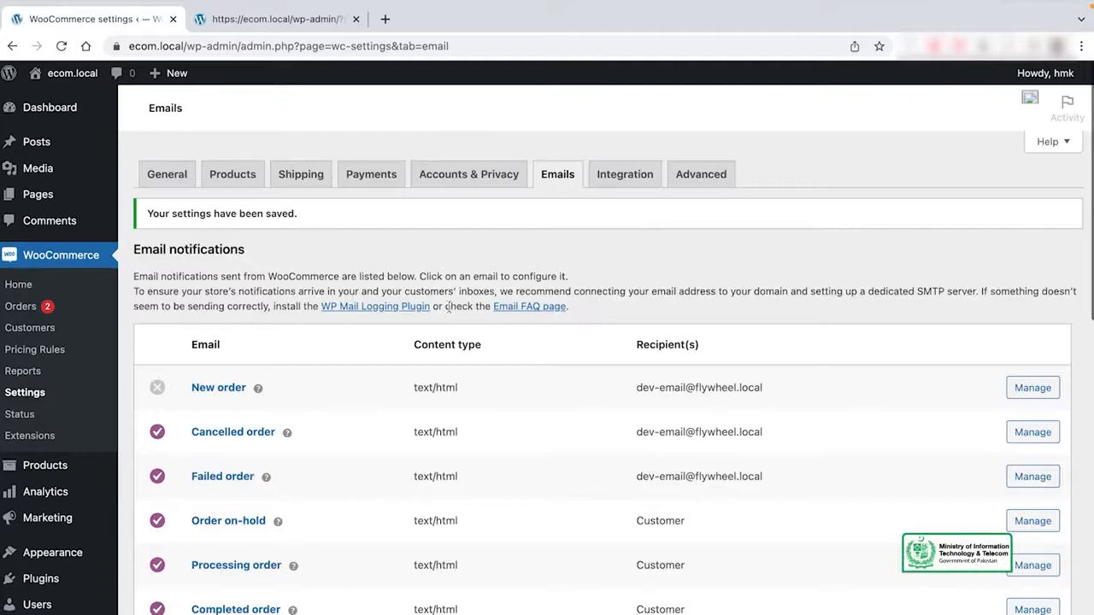
Reload the email template preview to check the new base color, close it and return to the email template settings.
{"action": "left_click", "coordinate": [253, 24]}
{"action": "key", "text": "ctrl+r"}
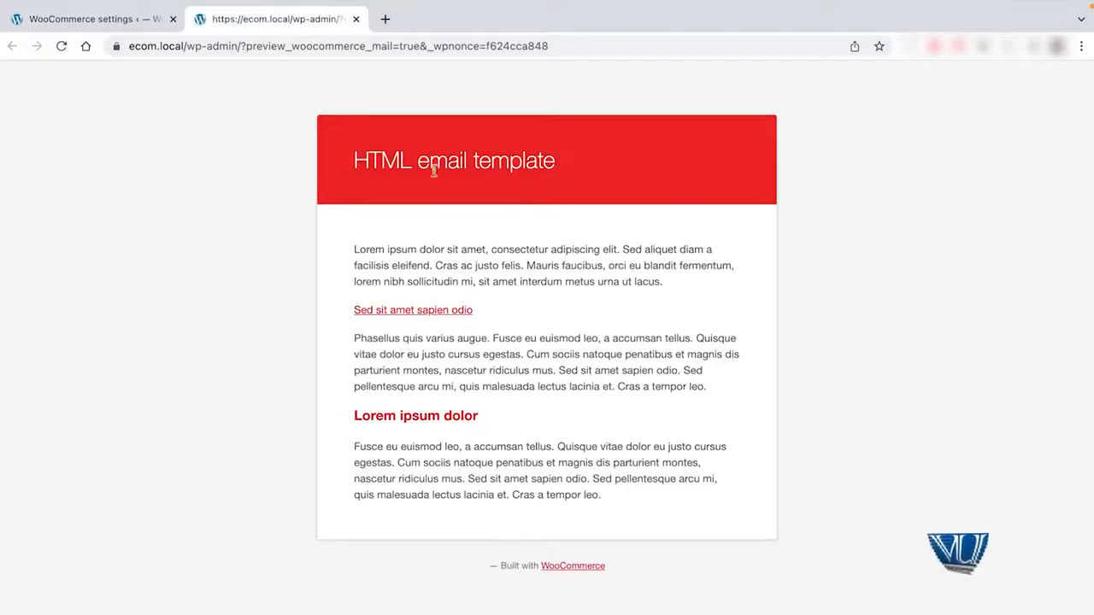
{"action": "left_click", "coordinate": [356, 19]}
{"action": "scroll", "coordinate": [268, 276], "scroll_direction": "down", "scroll_amount": 10}
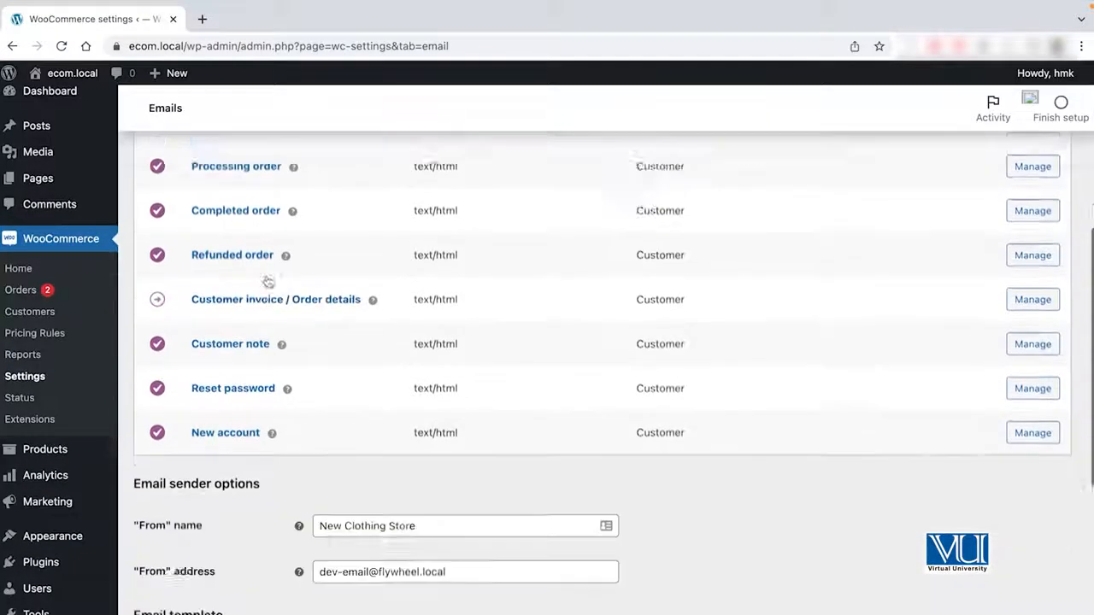
{"action": "scroll", "coordinate": [268, 280], "scroll_direction": "down", "scroll_amount": 3}
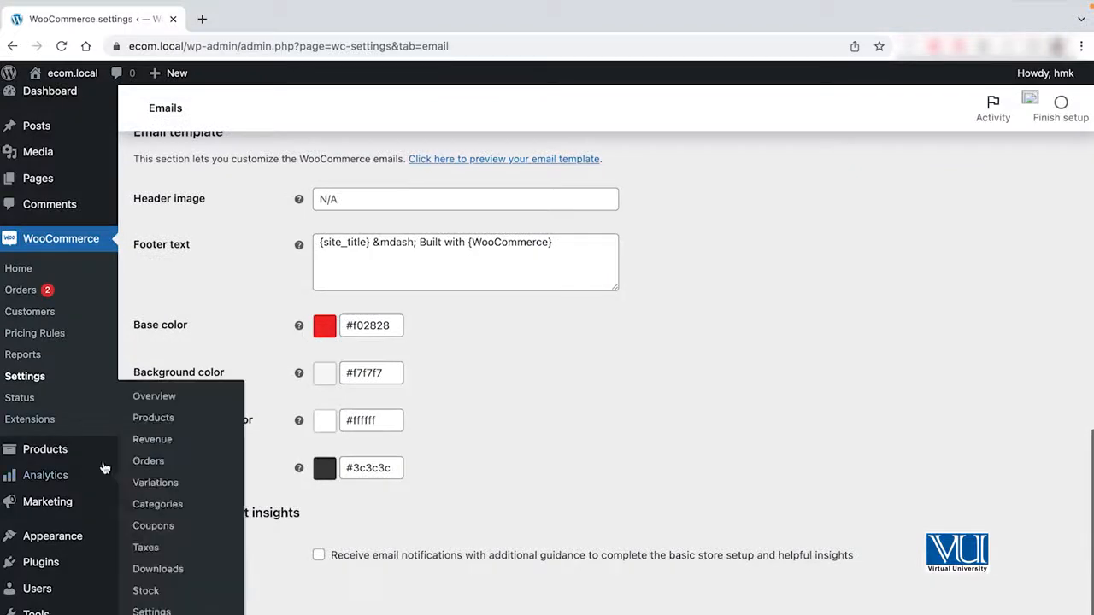
Open the Analytics overview and set its date range to Today, compared to the previous year.
{"action": "mouse_move", "coordinate": [65, 480]}
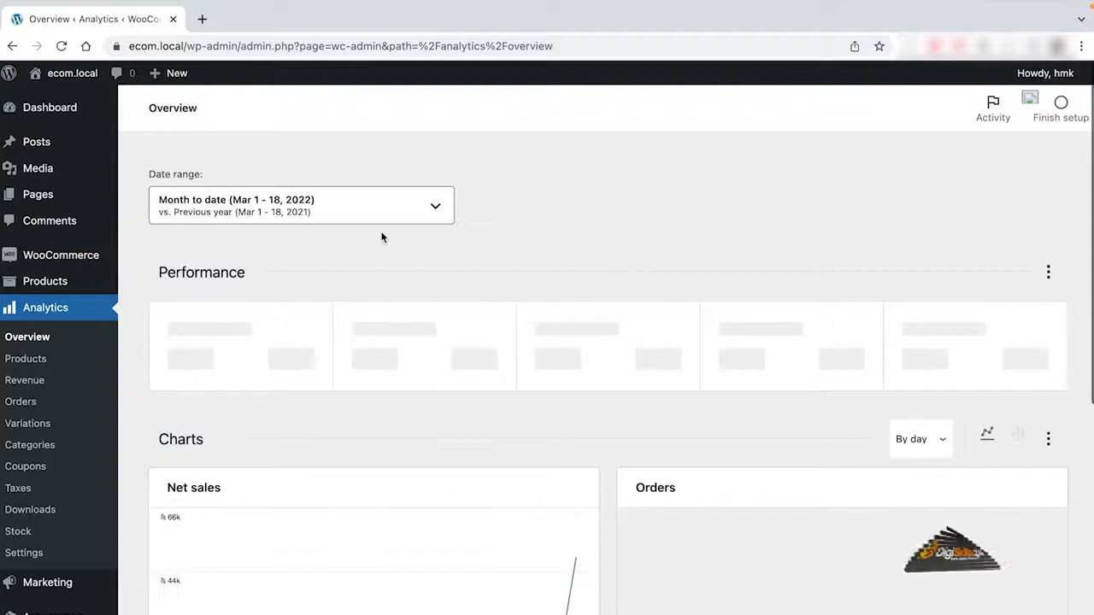
{"action": "left_click", "coordinate": [297, 210]}
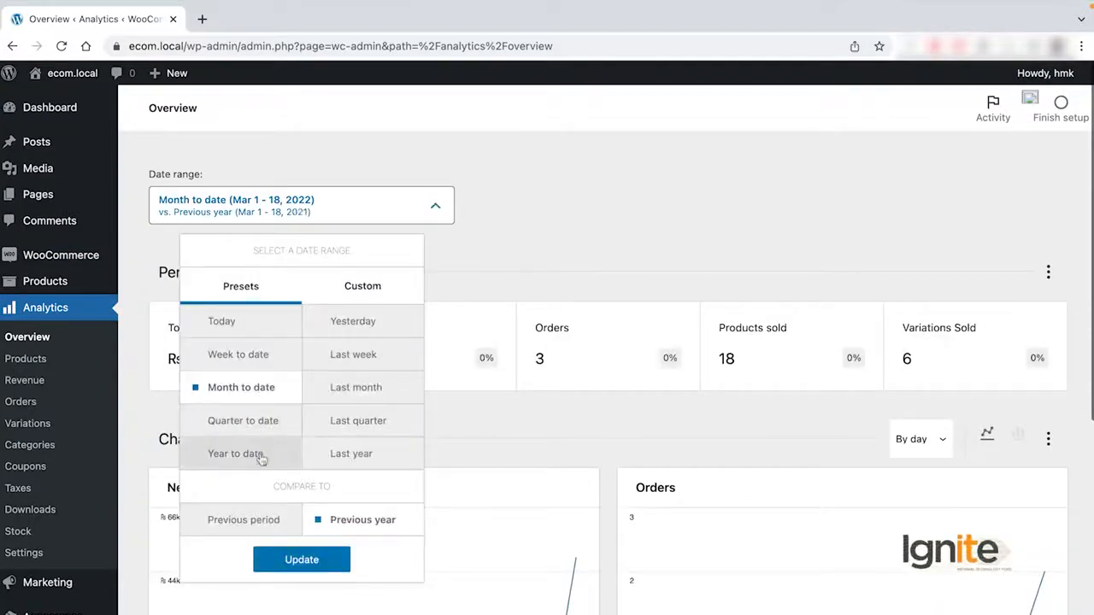
{"action": "left_click", "coordinate": [240, 321]}
{"action": "left_click", "coordinate": [507, 236]}
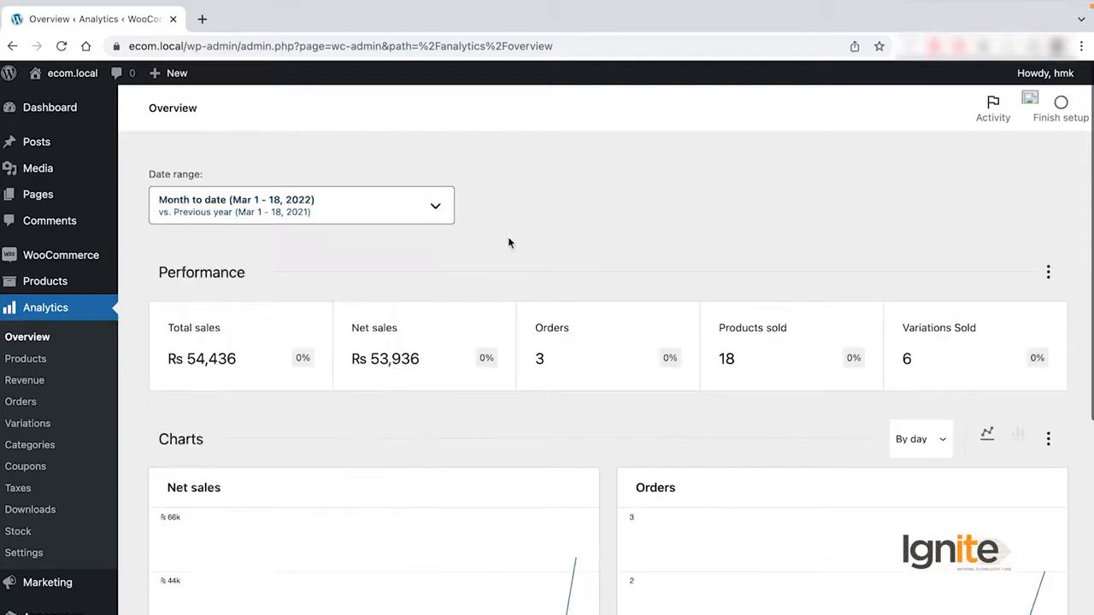
{"action": "left_click", "coordinate": [311, 220]}
{"action": "left_click", "coordinate": [320, 548]}
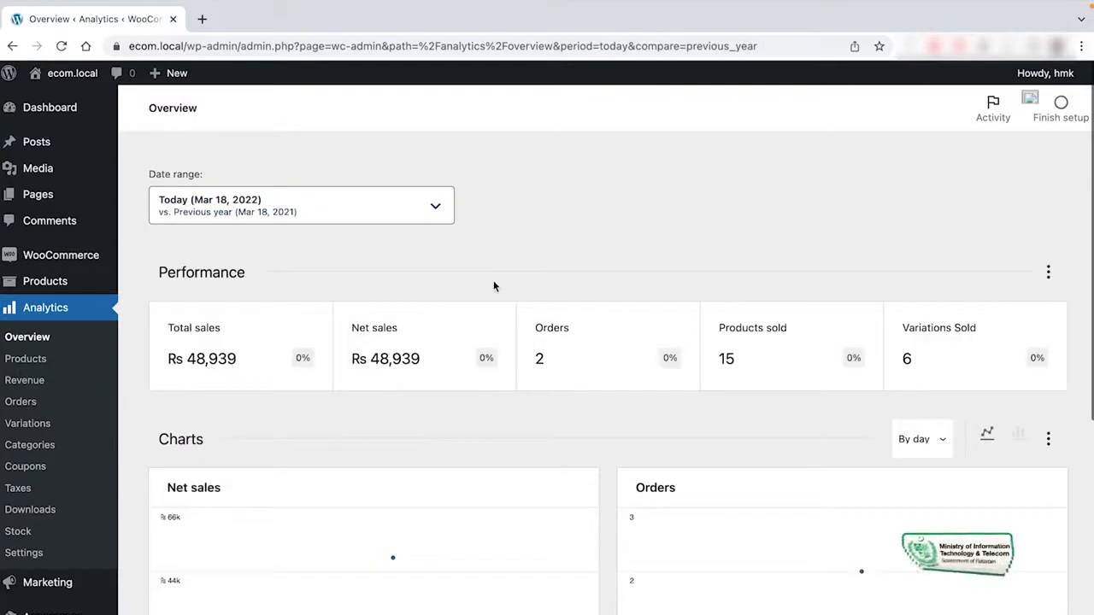
Look through today's charts and leaderboards, and change the overview's date range to Last week.
{"action": "scroll", "coordinate": [417, 334], "scroll_direction": "down", "scroll_amount": 3}
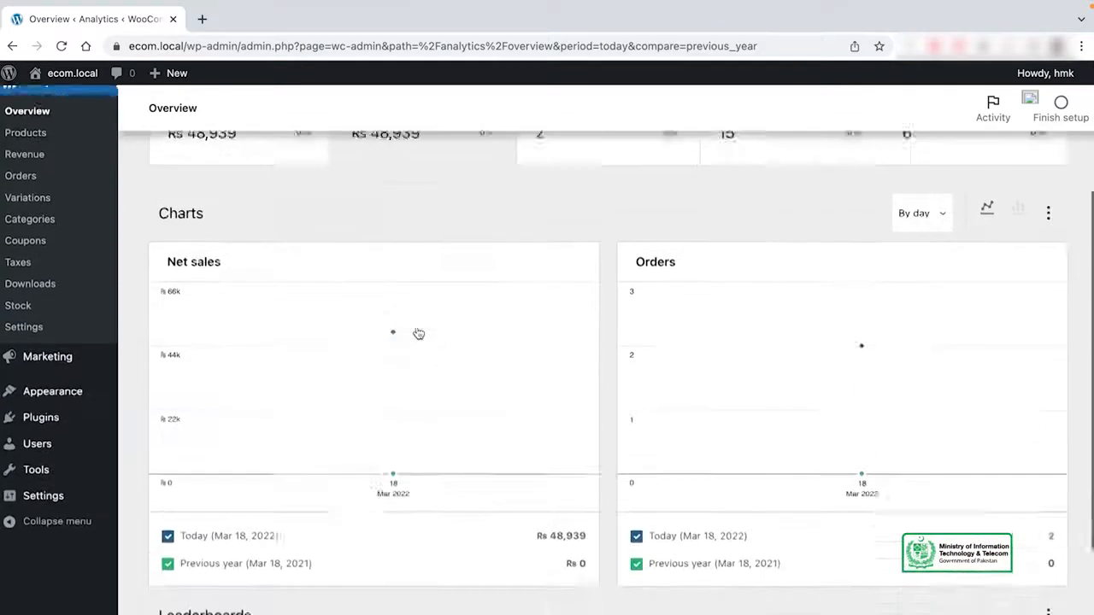
{"action": "scroll", "coordinate": [501, 420], "scroll_direction": "down", "scroll_amount": 2}
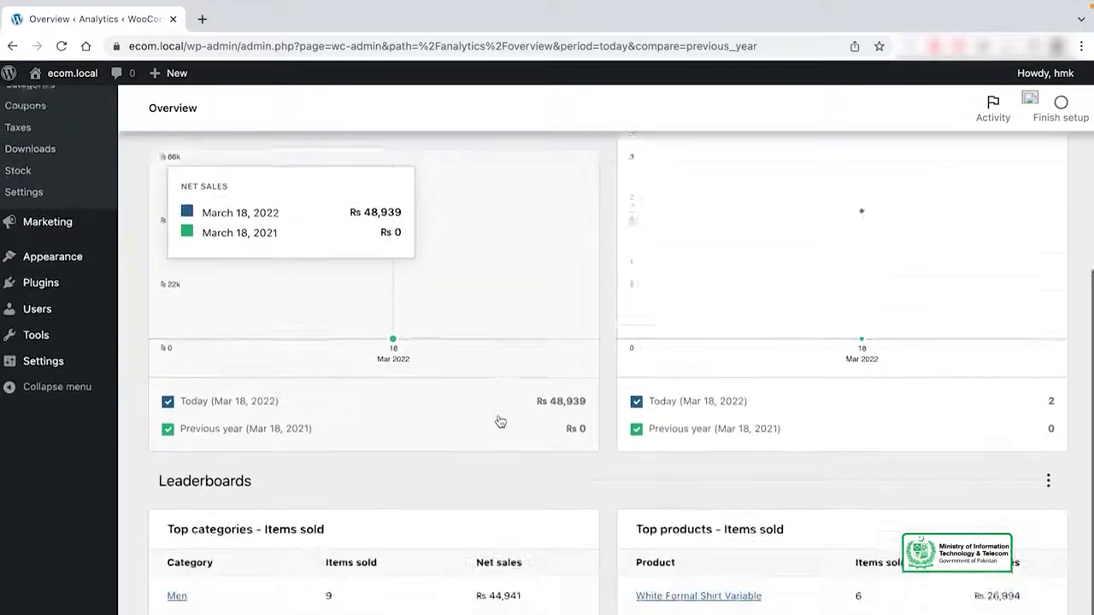
{"action": "scroll", "coordinate": [501, 420], "scroll_direction": "up", "scroll_amount": 4}
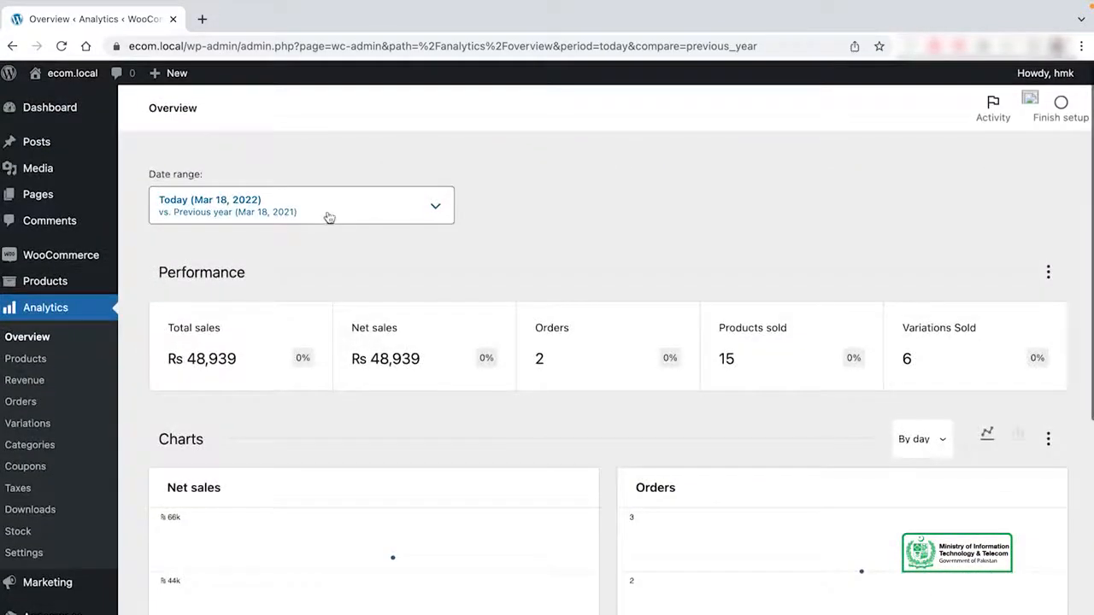
{"action": "left_click", "coordinate": [328, 215]}
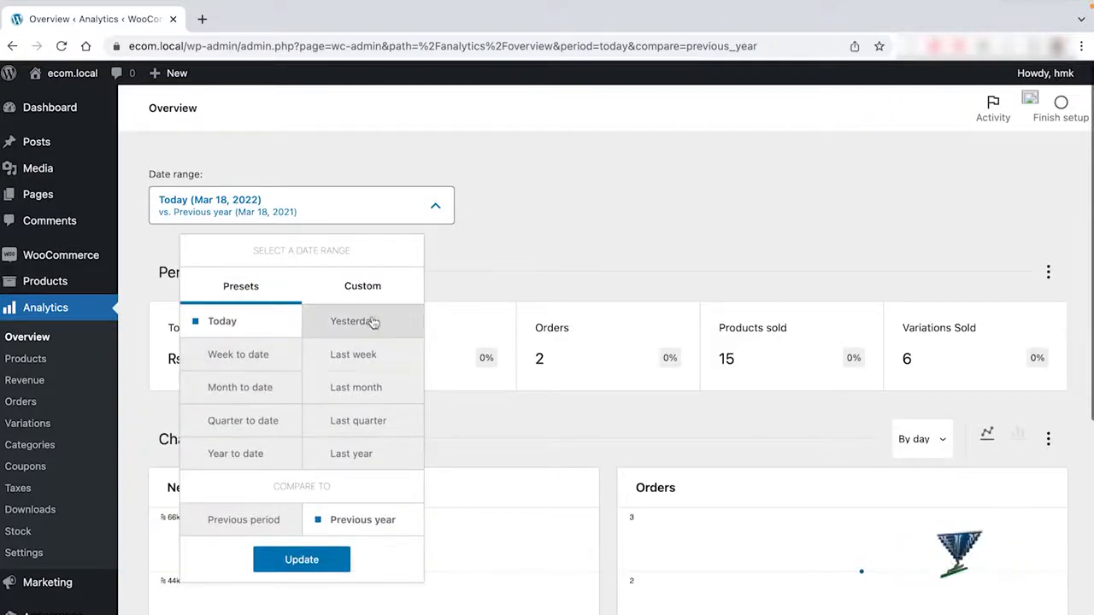
{"action": "left_click", "coordinate": [377, 368]}
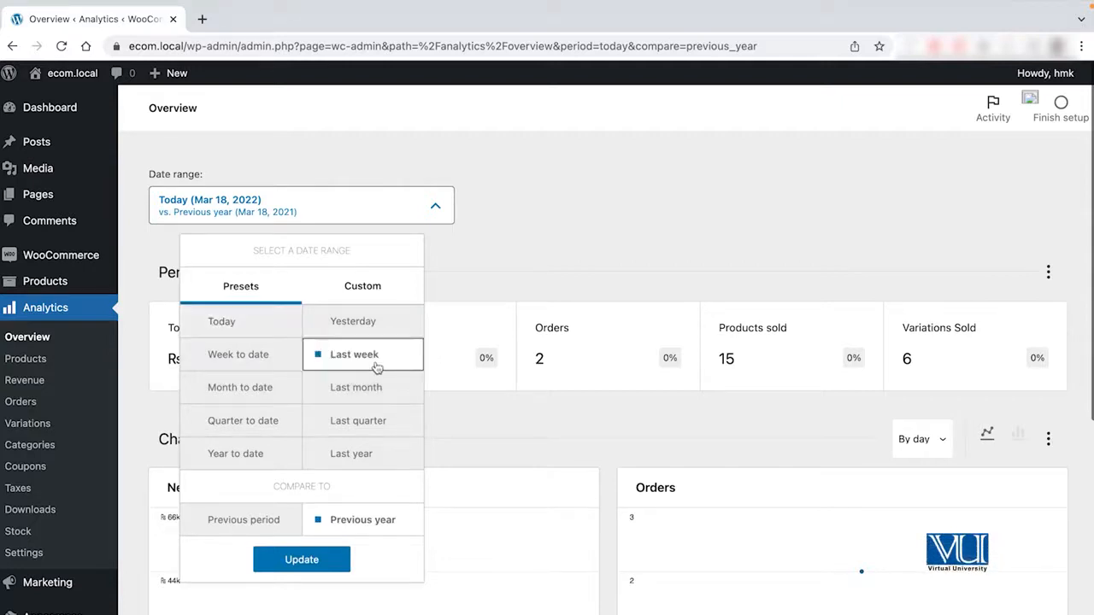
{"action": "left_click", "coordinate": [306, 559]}
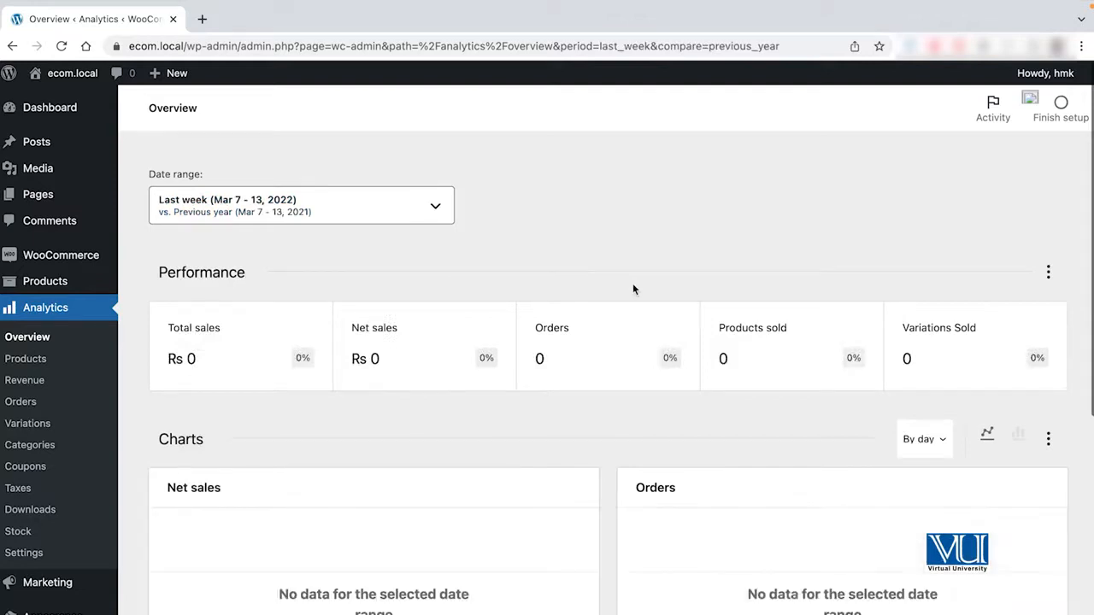
Set the Analytics overview's date range to Week to date, compared to the previous year.
{"action": "scroll", "coordinate": [418, 238], "scroll_direction": "down", "scroll_amount": 10}
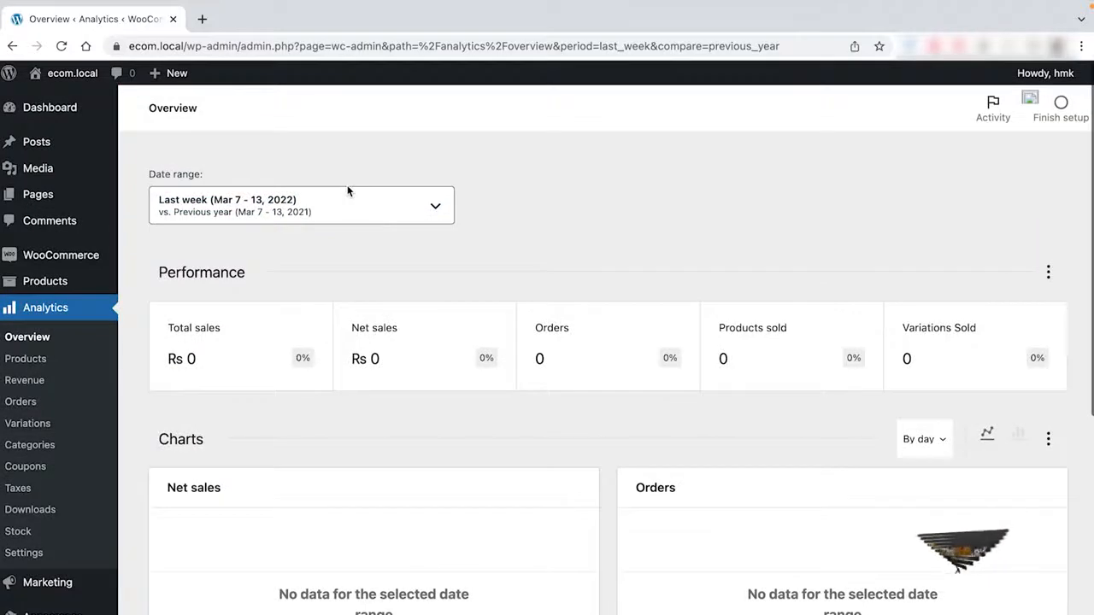
{"action": "left_click", "coordinate": [348, 205]}
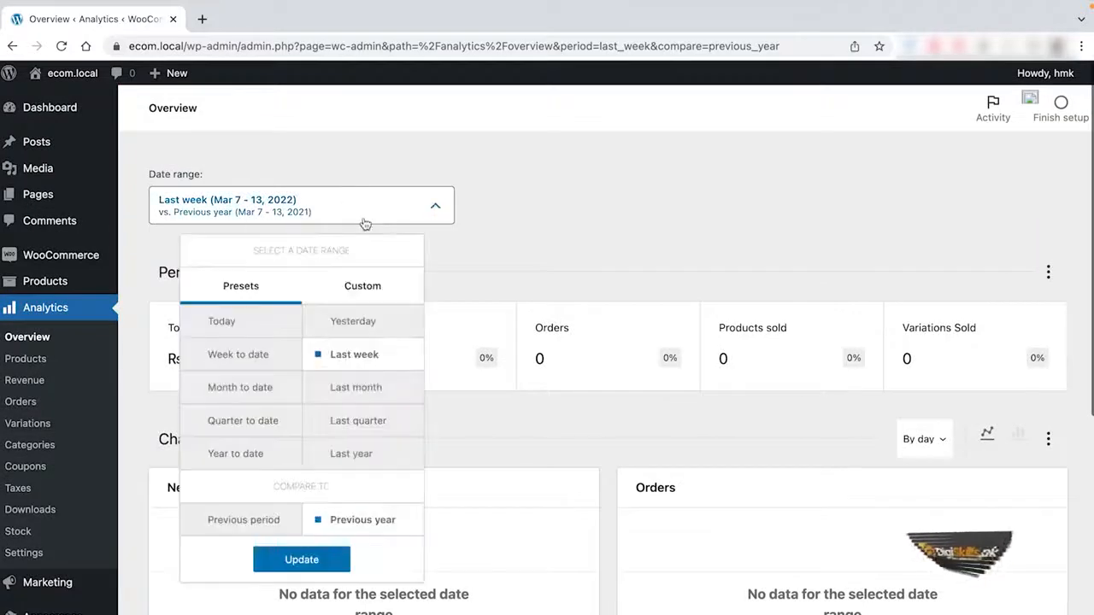
{"action": "left_click", "coordinate": [265, 352]}
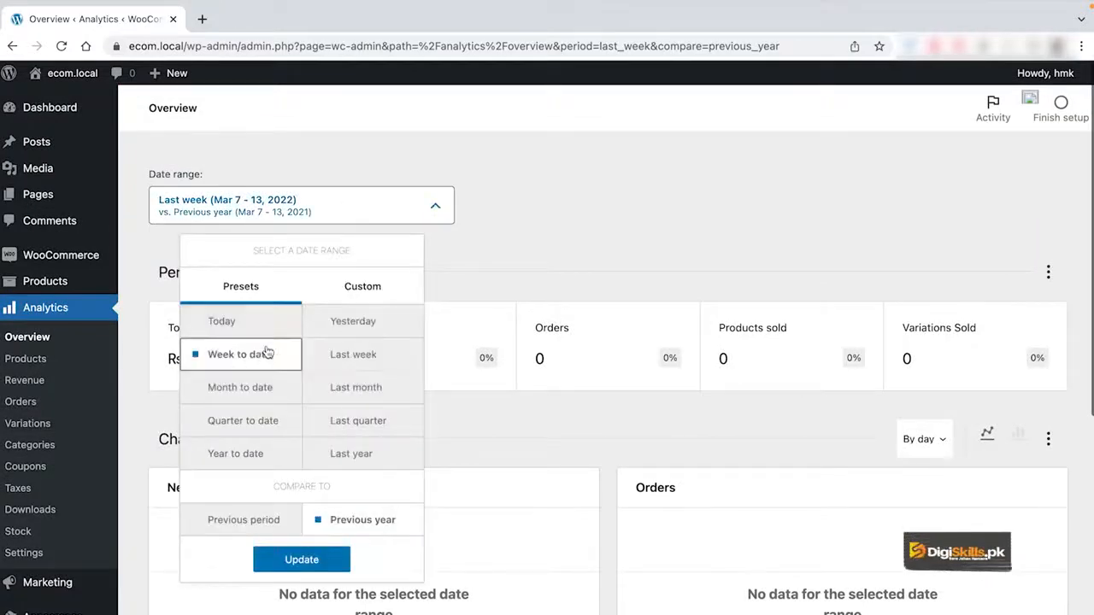
{"action": "left_click", "coordinate": [301, 560]}
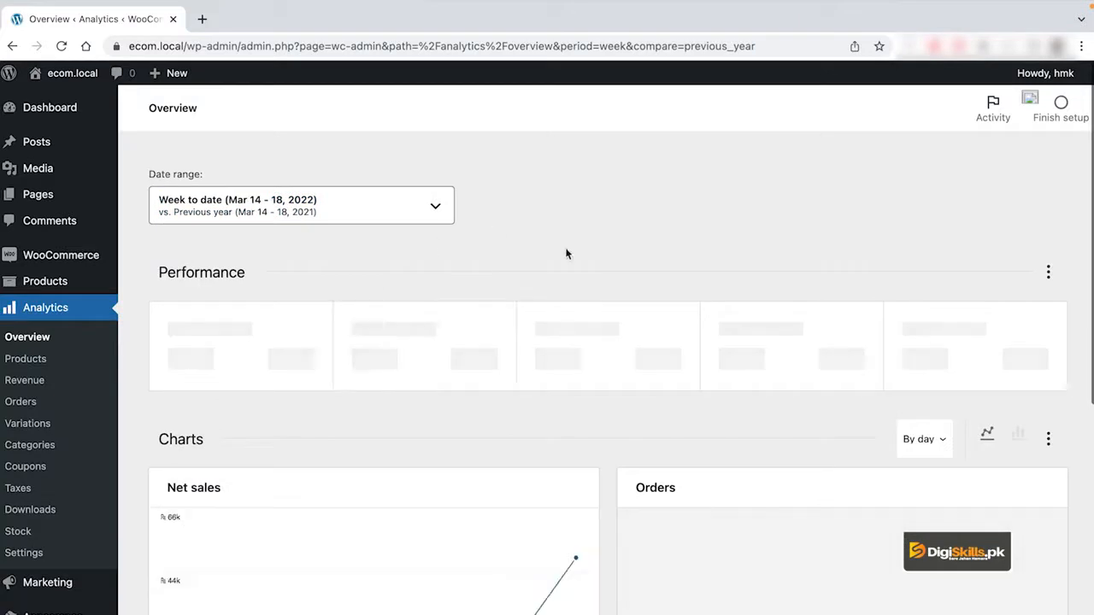
Examine the week-to-date performance figures, net sales and orders charts and leaderboards, and open the Products analytics report.
{"action": "scroll", "coordinate": [566, 254], "scroll_direction": "down", "scroll_amount": 2}
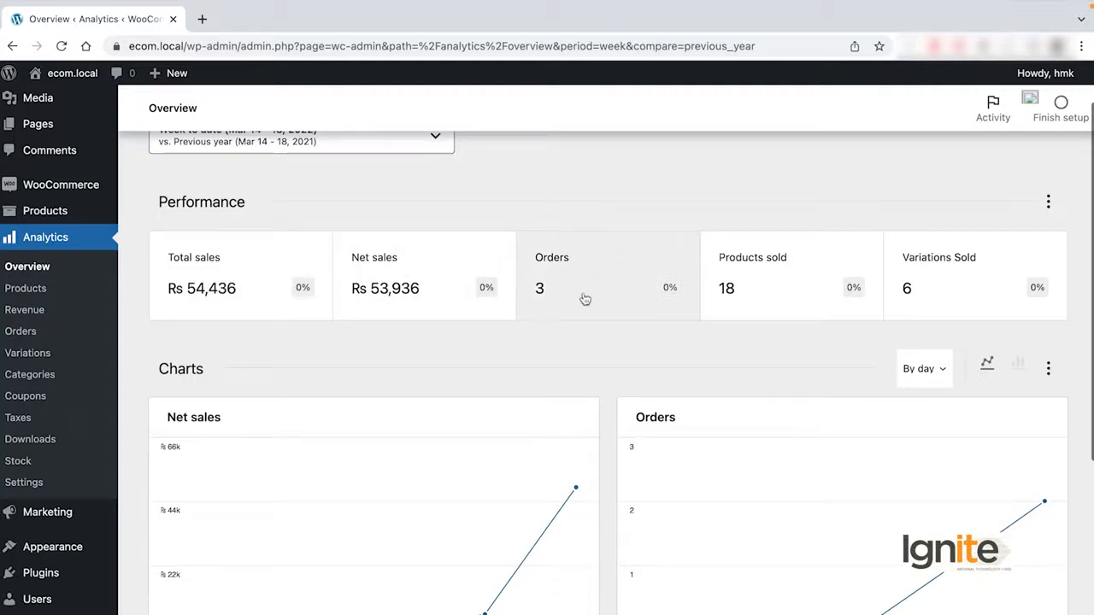
{"action": "scroll", "coordinate": [732, 333], "scroll_direction": "down", "scroll_amount": 1}
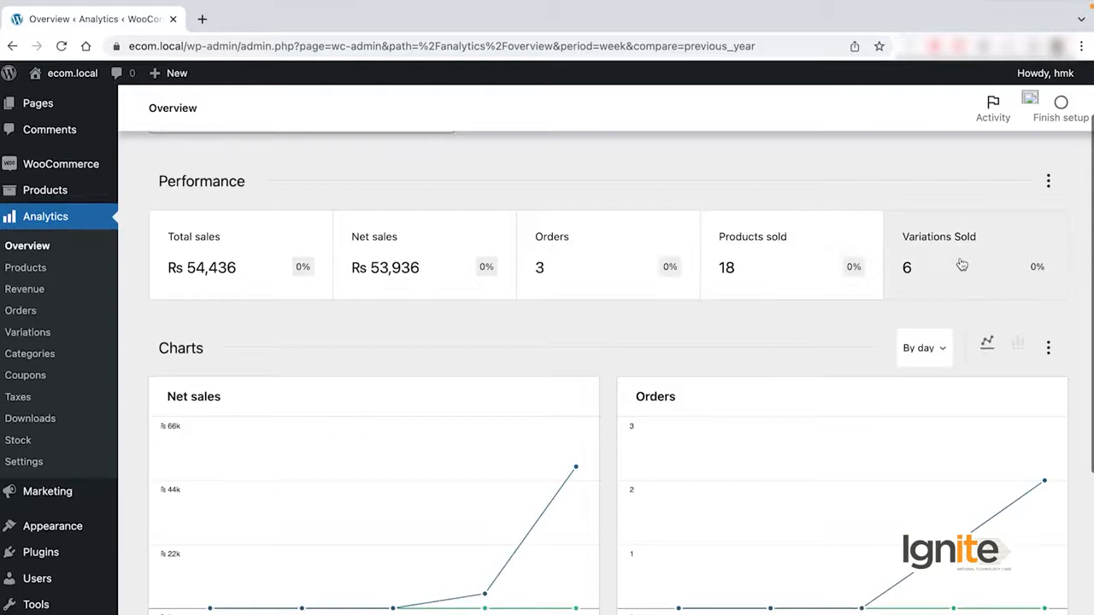
{"action": "scroll", "coordinate": [706, 305], "scroll_direction": "down", "scroll_amount": 2}
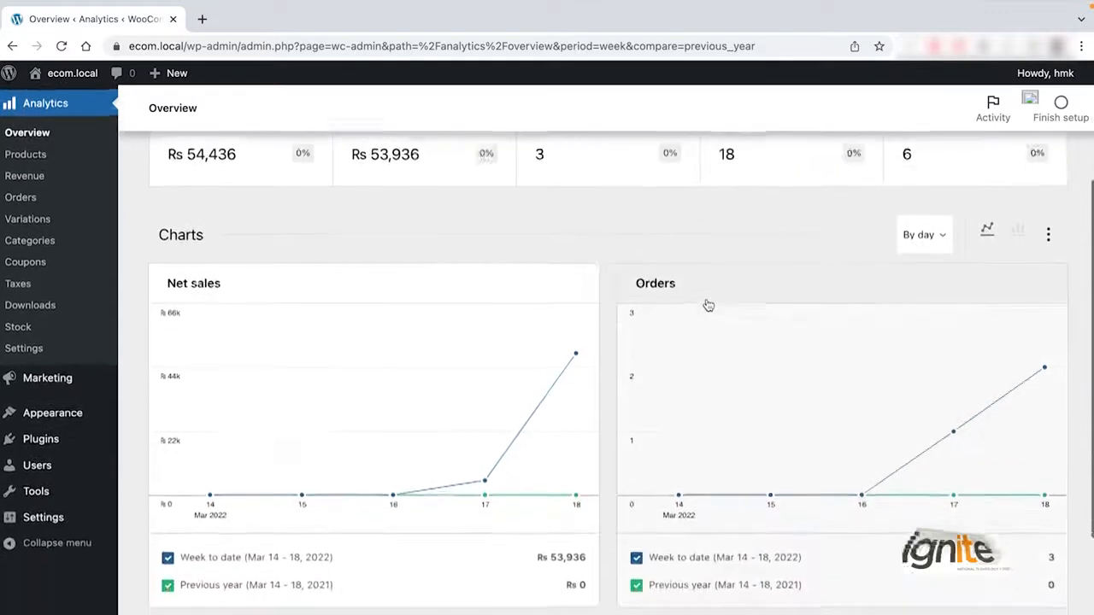
{"action": "scroll", "coordinate": [447, 368], "scroll_direction": "down", "scroll_amount": 1}
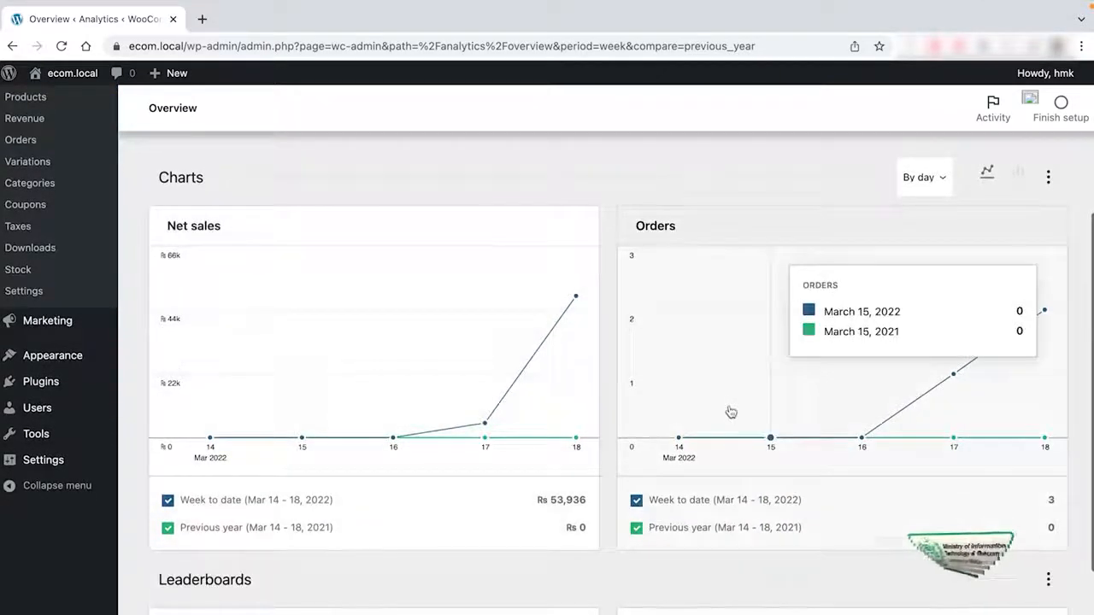
{"action": "scroll", "coordinate": [731, 412], "scroll_direction": "down", "scroll_amount": 1}
{"action": "scroll", "coordinate": [469, 487], "scroll_direction": "down", "scroll_amount": 3}
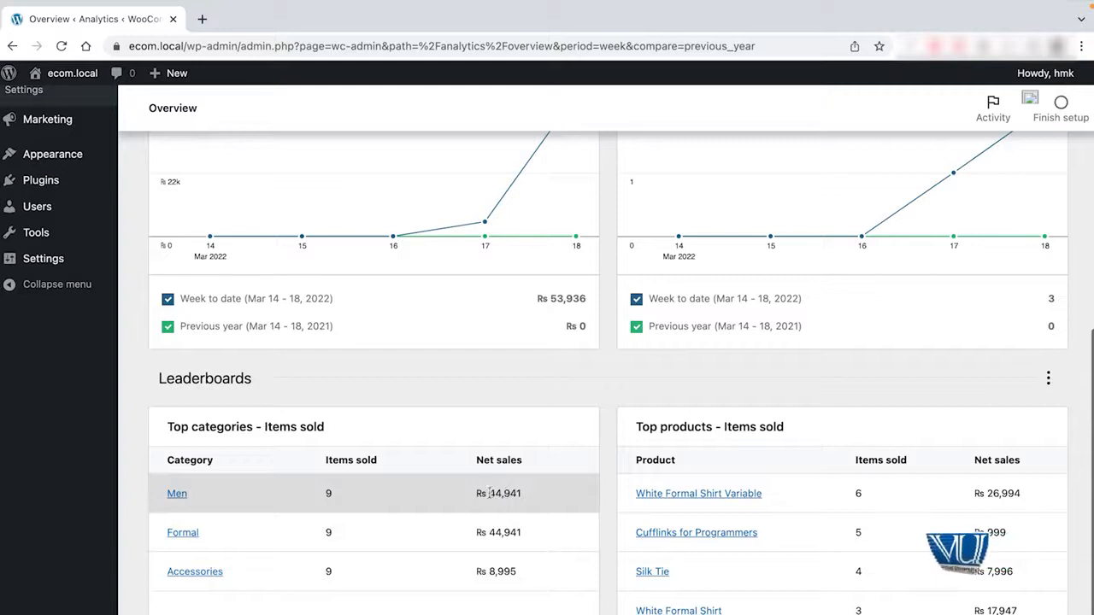
{"action": "left_click_drag", "start_coordinate": [489, 493], "coordinate": [540, 494]}
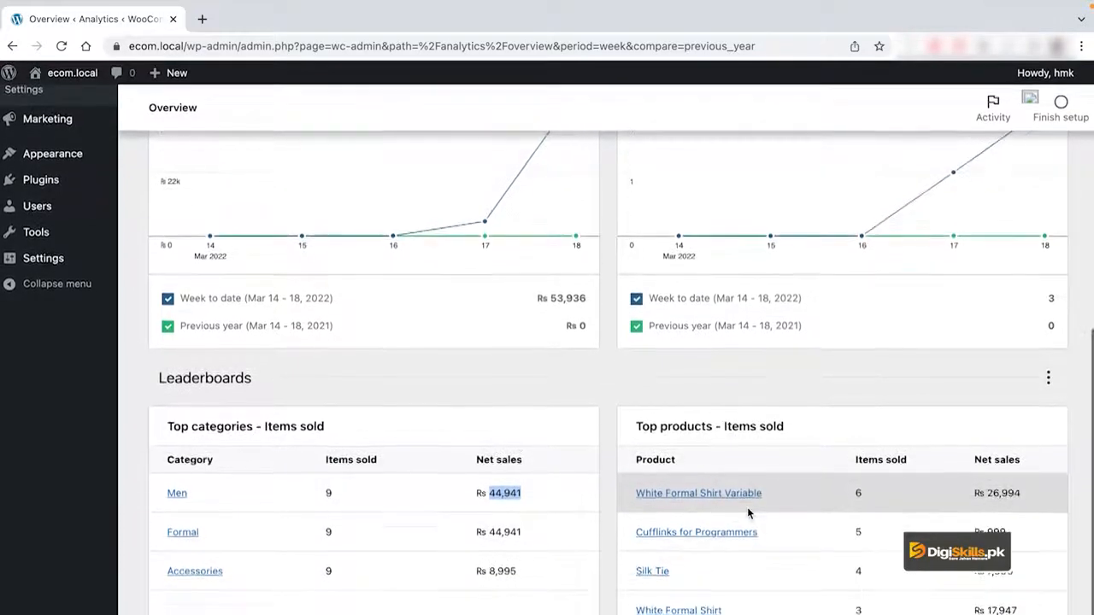
{"action": "scroll", "coordinate": [747, 507], "scroll_direction": "up", "scroll_amount": 5}
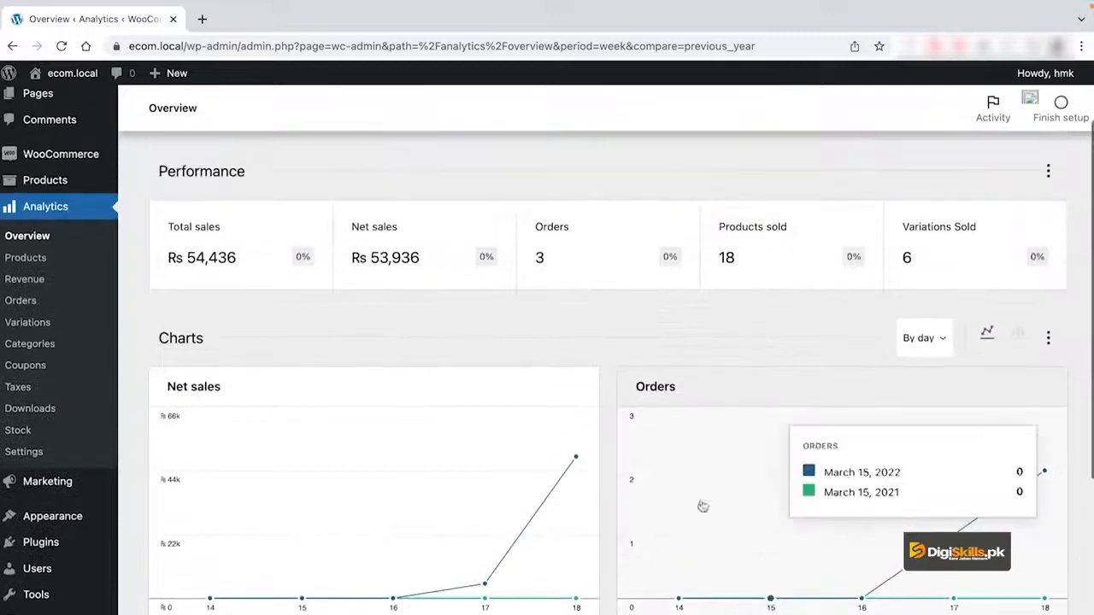
{"action": "left_click", "coordinate": [53, 264]}
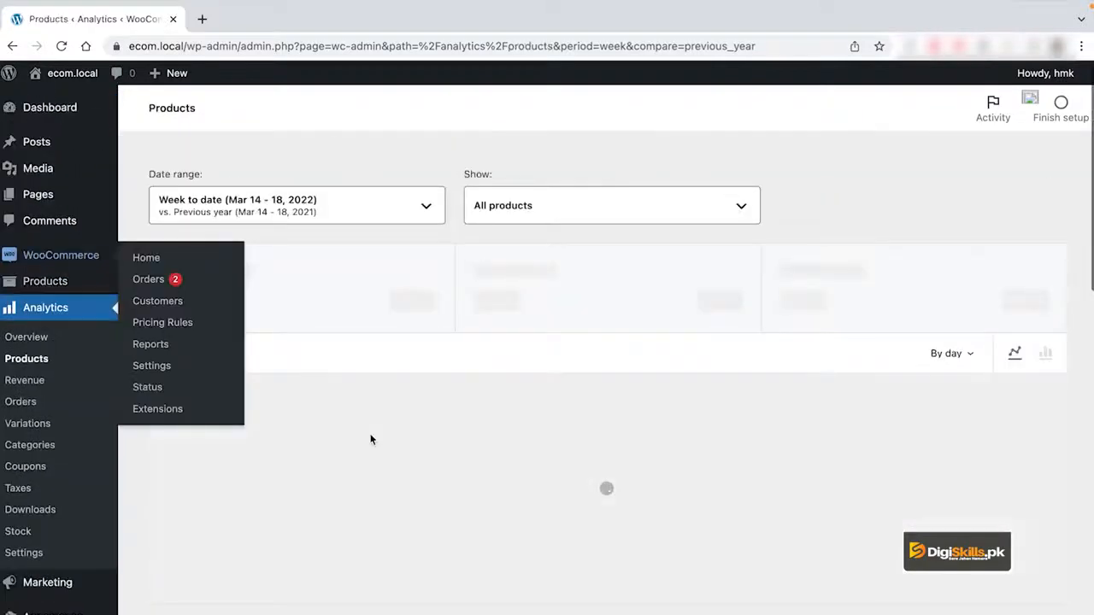
Examine the week-to-date chart and product table in the Products report, and review the daily figures in the Revenue report.
{"action": "scroll", "coordinate": [395, 326], "scroll_direction": "down", "scroll_amount": 1}
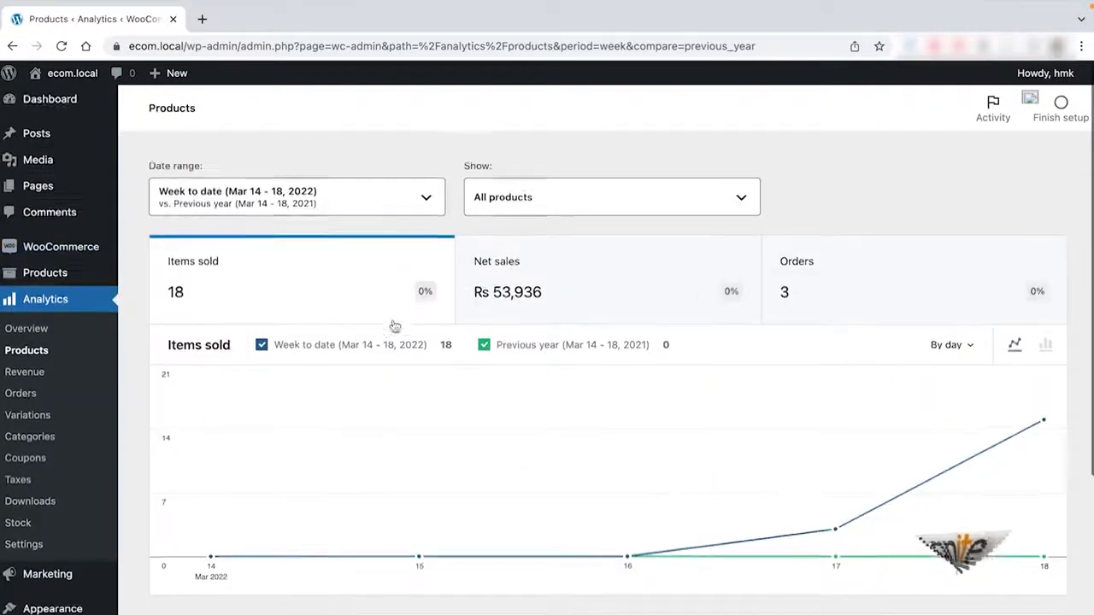
{"action": "scroll", "coordinate": [395, 327], "scroll_direction": "down", "scroll_amount": 4}
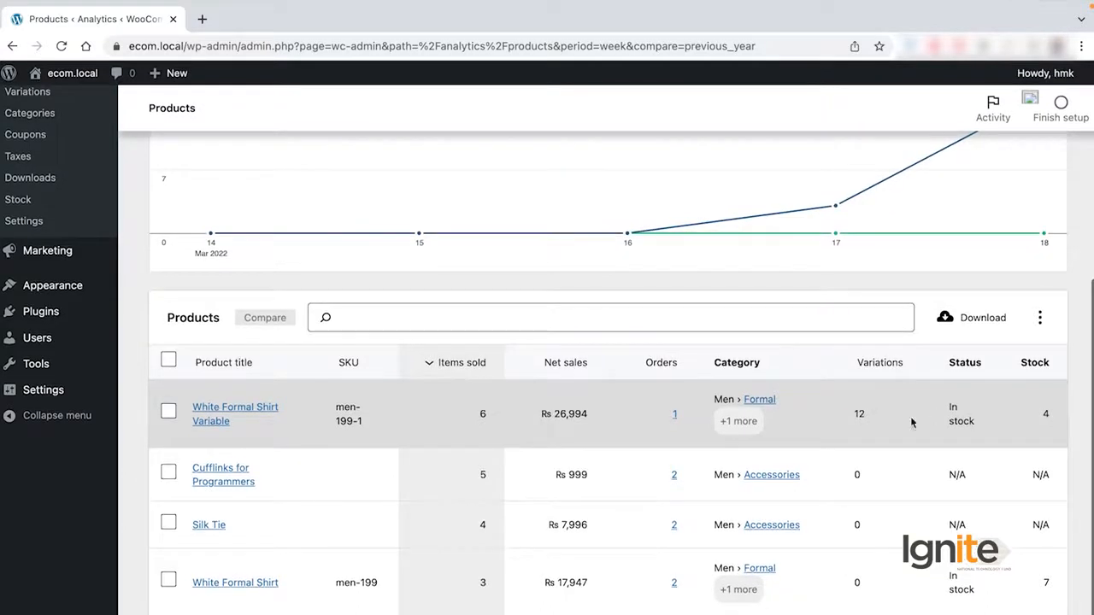
{"action": "scroll", "coordinate": [233, 298], "scroll_direction": "up", "scroll_amount": 2}
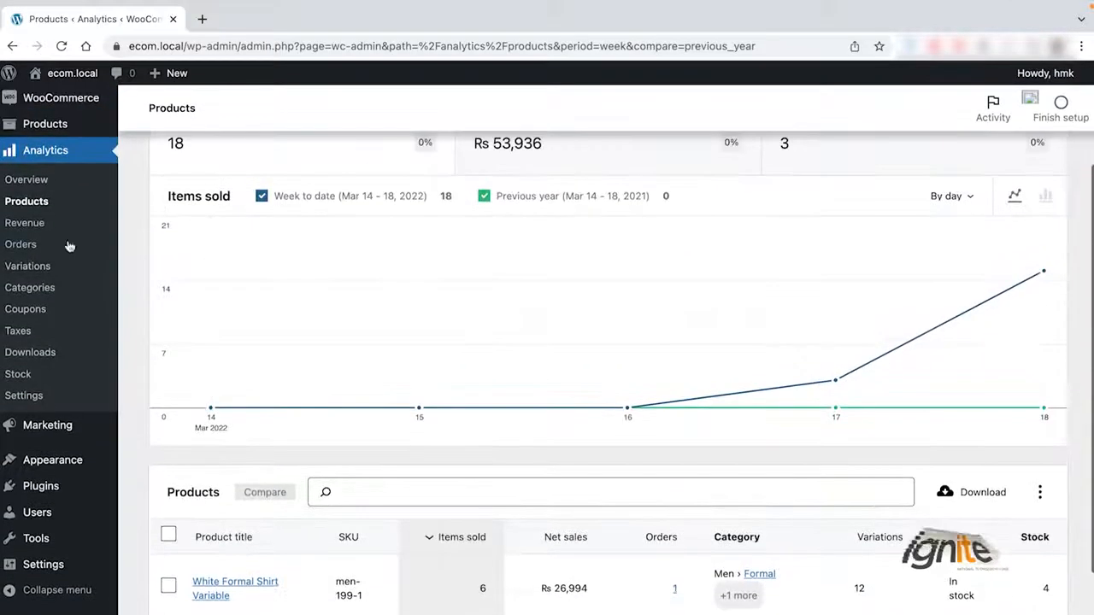
{"action": "left_click", "coordinate": [30, 223]}
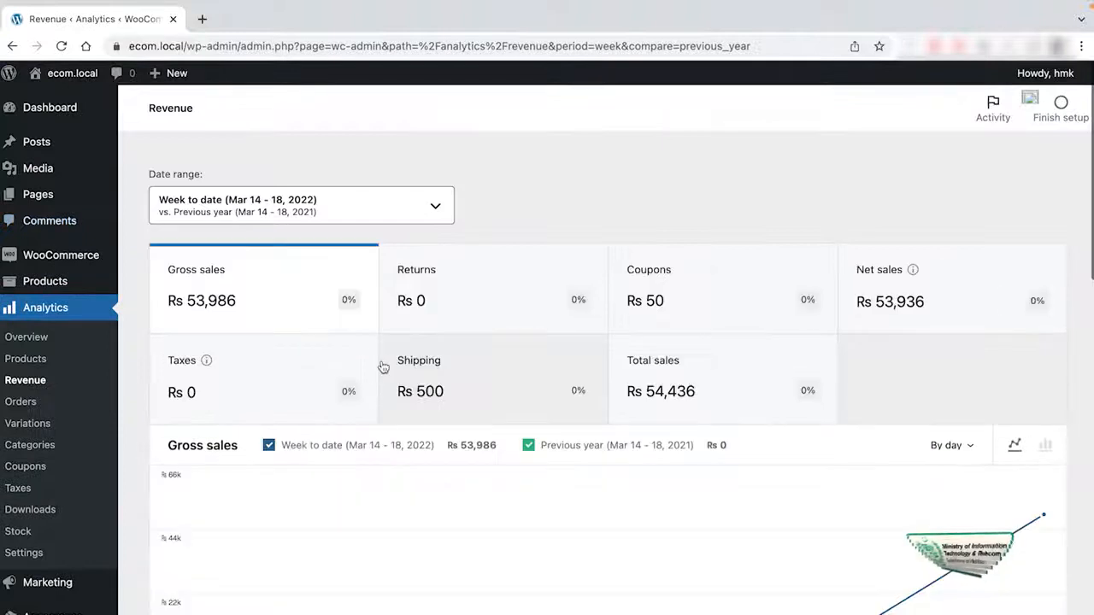
{"action": "scroll", "coordinate": [518, 419], "scroll_direction": "down", "scroll_amount": 5}
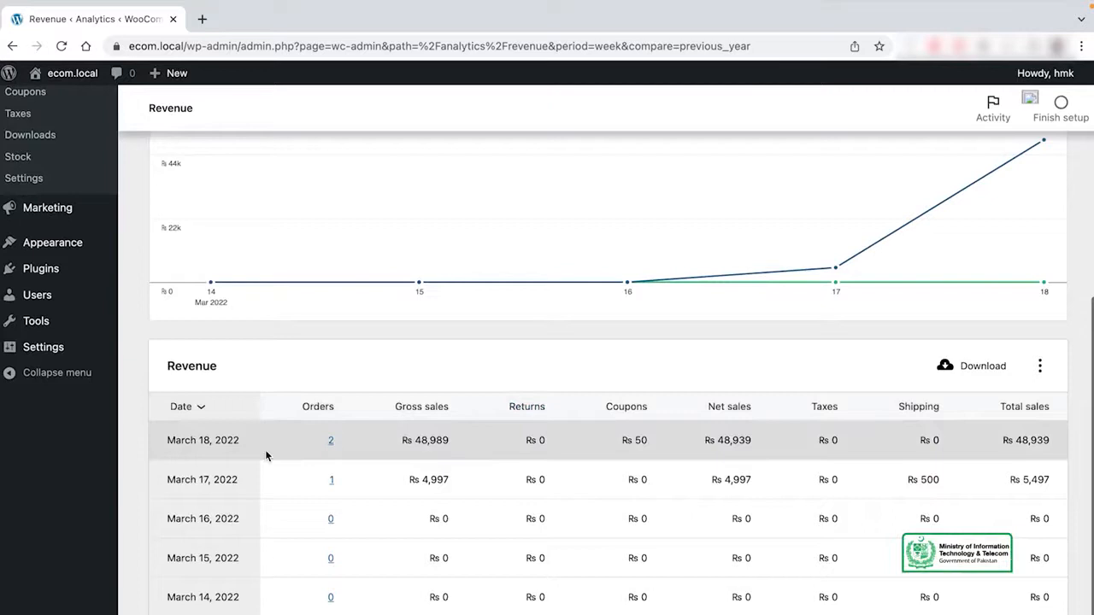
{"action": "scroll", "coordinate": [221, 451], "scroll_direction": "up", "scroll_amount": 3}
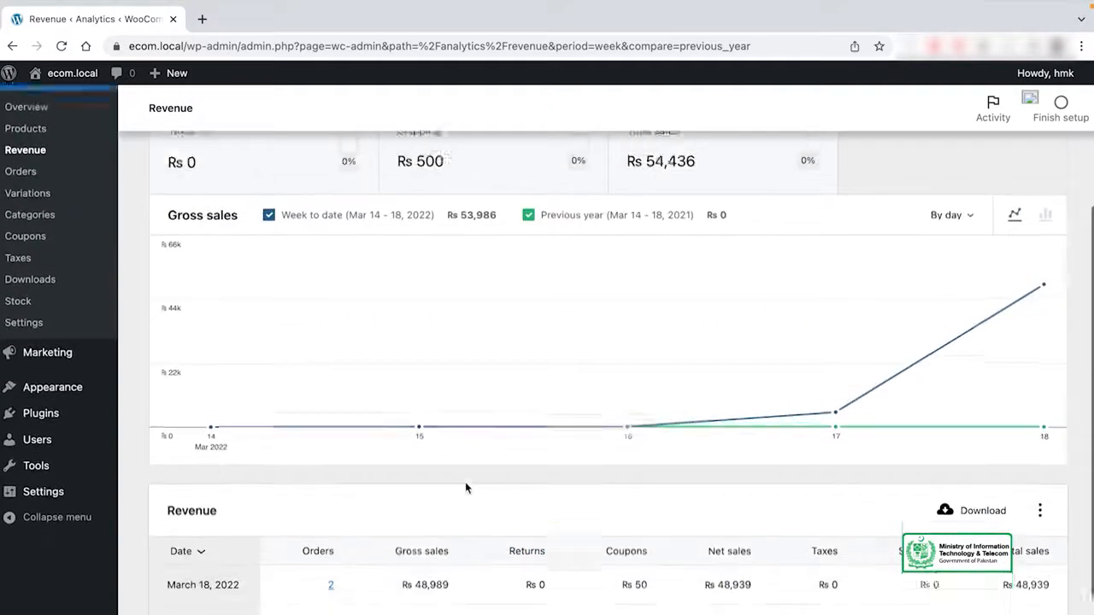
Open the Orders analytics report and examine its week-to-date chart and the table of individual orders.
{"action": "left_click", "coordinate": [21, 258]}
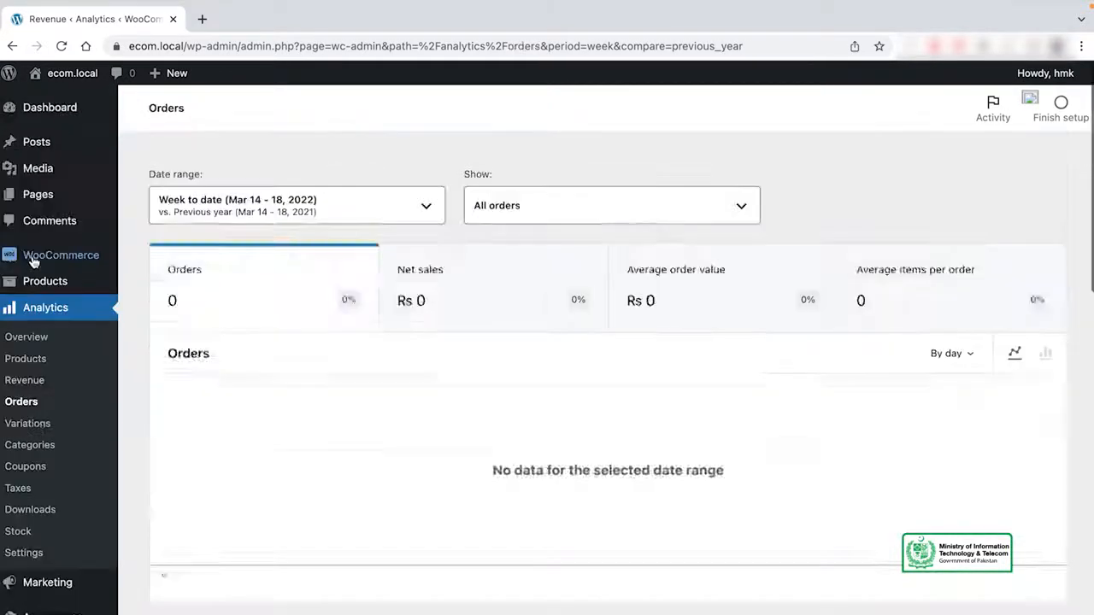
{"action": "scroll", "coordinate": [581, 381], "scroll_direction": "down", "scroll_amount": 4}
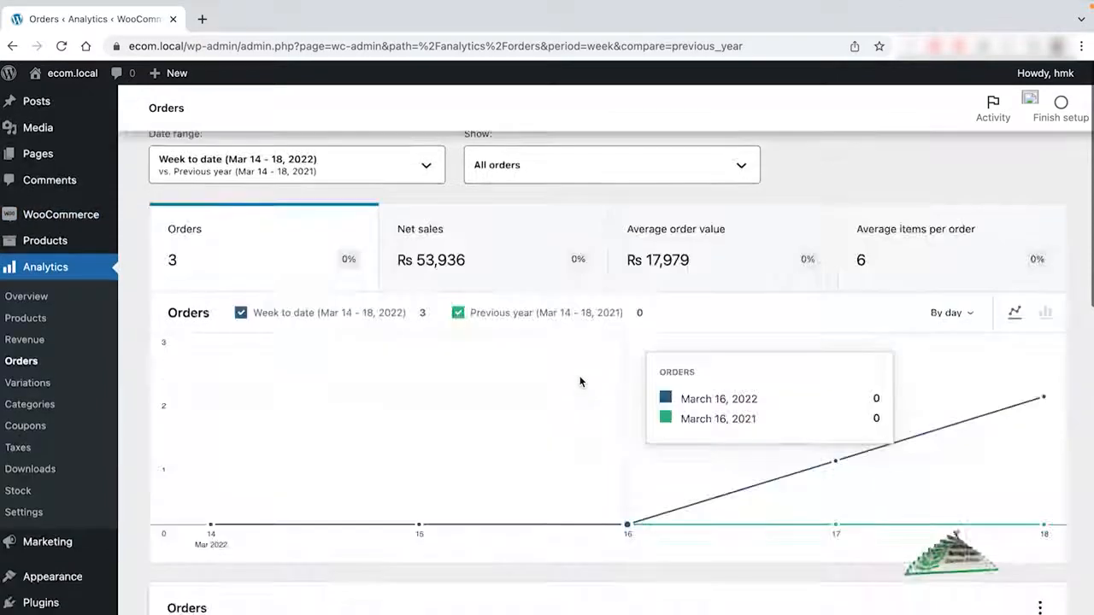
{"action": "scroll", "coordinate": [580, 381], "scroll_direction": "down", "scroll_amount": 2}
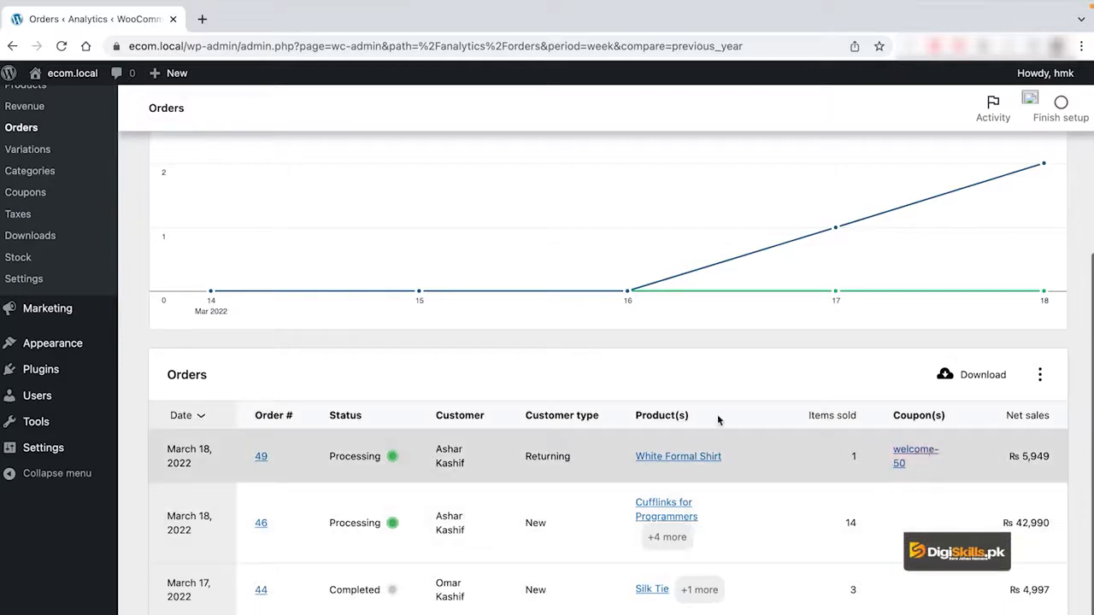
{"action": "scroll", "coordinate": [456, 367], "scroll_direction": "up", "scroll_amount": 1}
Review the items sold charts and tables in the Variations and Categories analytics reports.
{"action": "left_click", "coordinate": [49, 242]}
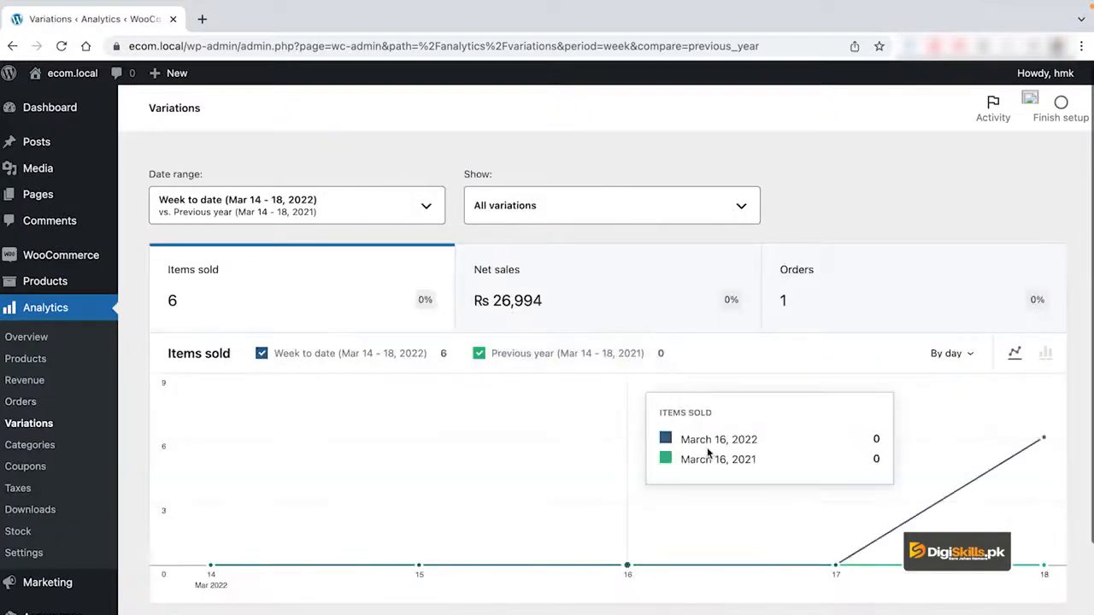
{"action": "scroll", "coordinate": [708, 453], "scroll_direction": "down", "scroll_amount": 2}
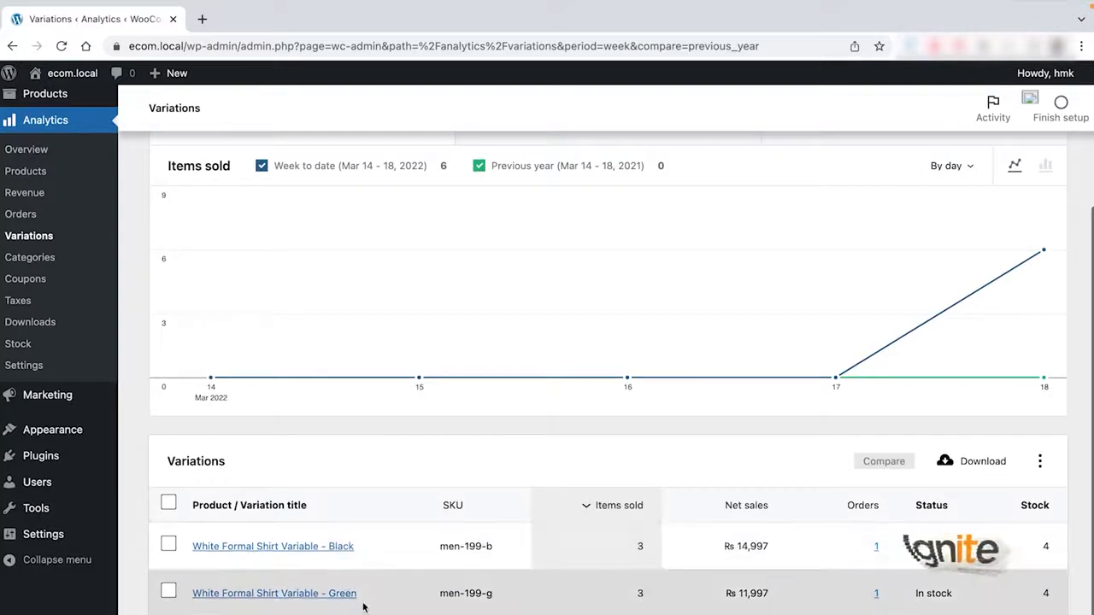
{"action": "scroll", "coordinate": [444, 408], "scroll_direction": "up", "scroll_amount": 1}
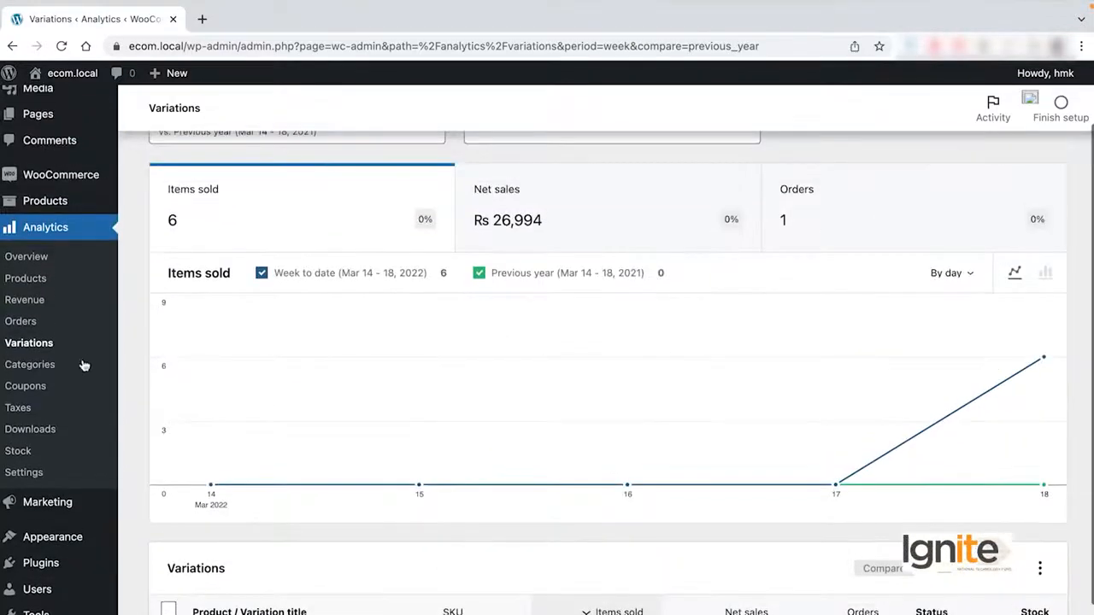
{"action": "left_click", "coordinate": [54, 365]}
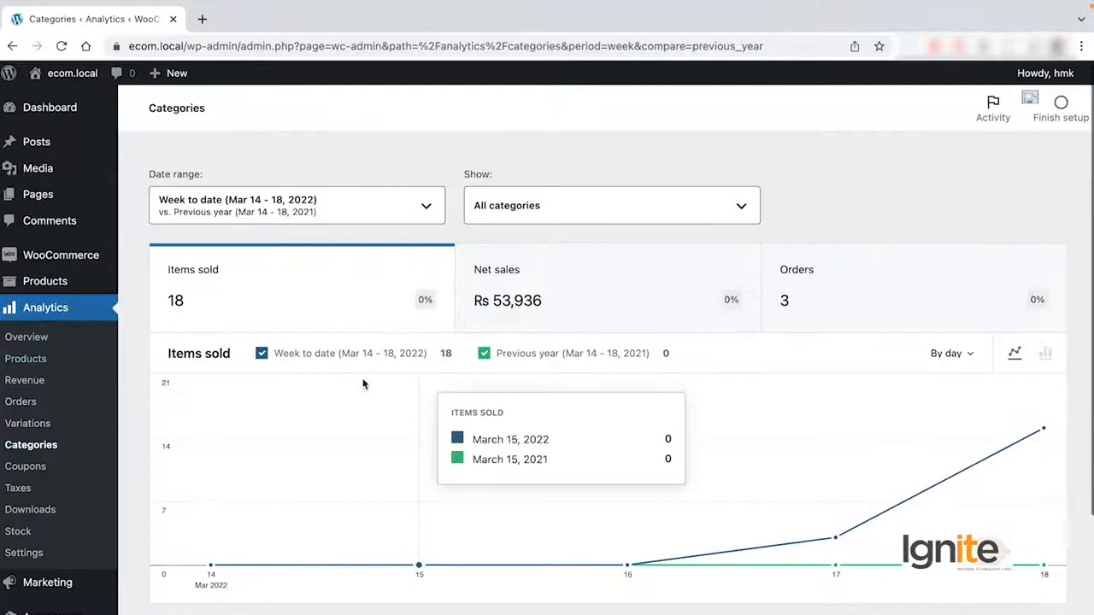
{"action": "scroll", "coordinate": [364, 385], "scroll_direction": "down", "scroll_amount": 3}
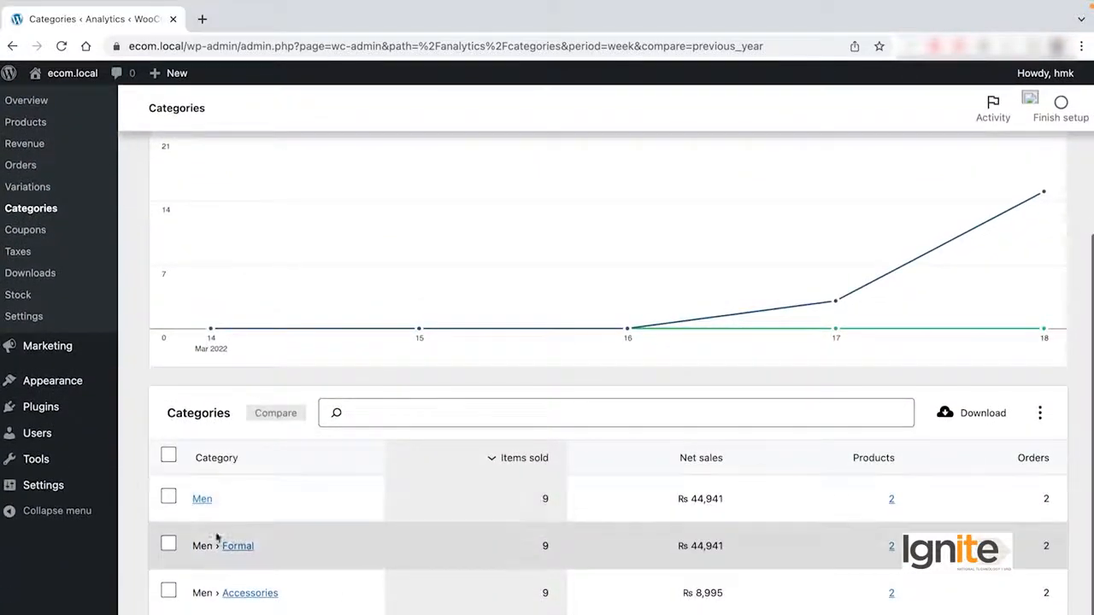
{"action": "scroll", "coordinate": [700, 529], "scroll_direction": "up", "scroll_amount": 3}
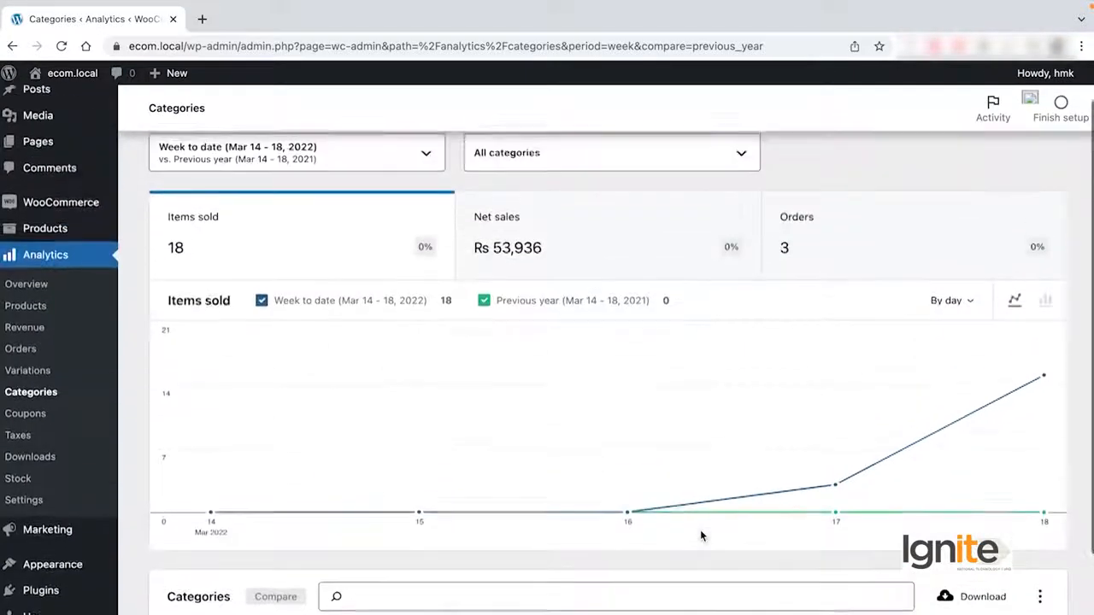
Review coupon usage in the Coupons analytics report and look over the Taxes report.
{"action": "left_click", "coordinate": [12, 469]}
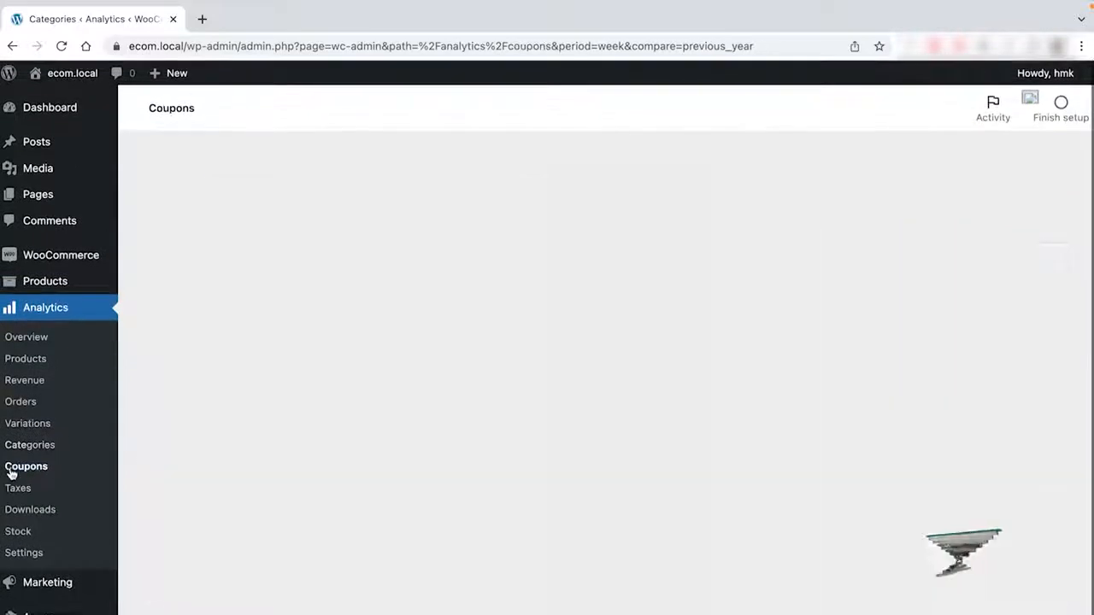
{"action": "scroll", "coordinate": [455, 430], "scroll_direction": "down", "scroll_amount": 2}
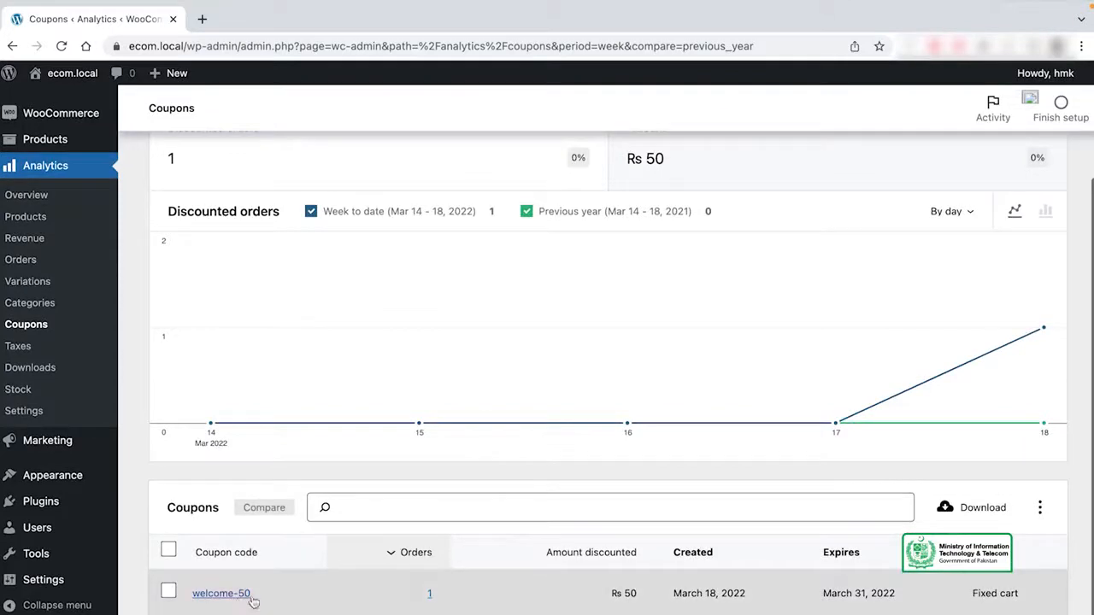
{"action": "left_click", "coordinate": [43, 347]}
{"action": "scroll", "coordinate": [221, 391], "scroll_direction": "down", "scroll_amount": 1}
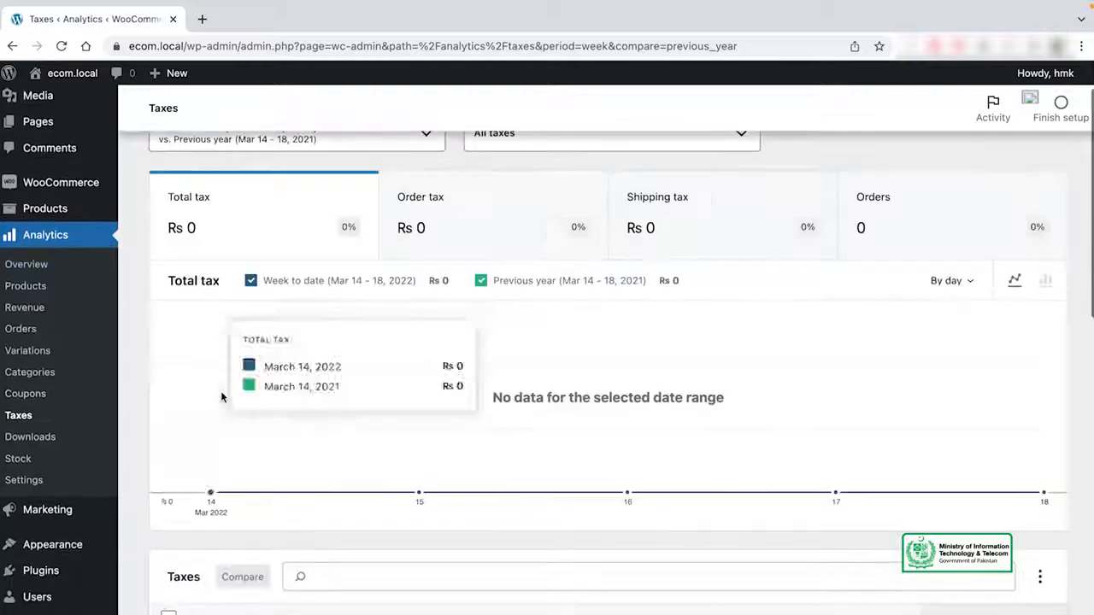
Open the Downloads analytics report and look through its chart and table.
{"action": "left_click", "coordinate": [47, 437]}
{"action": "scroll", "coordinate": [300, 419], "scroll_direction": "down", "scroll_amount": 1}
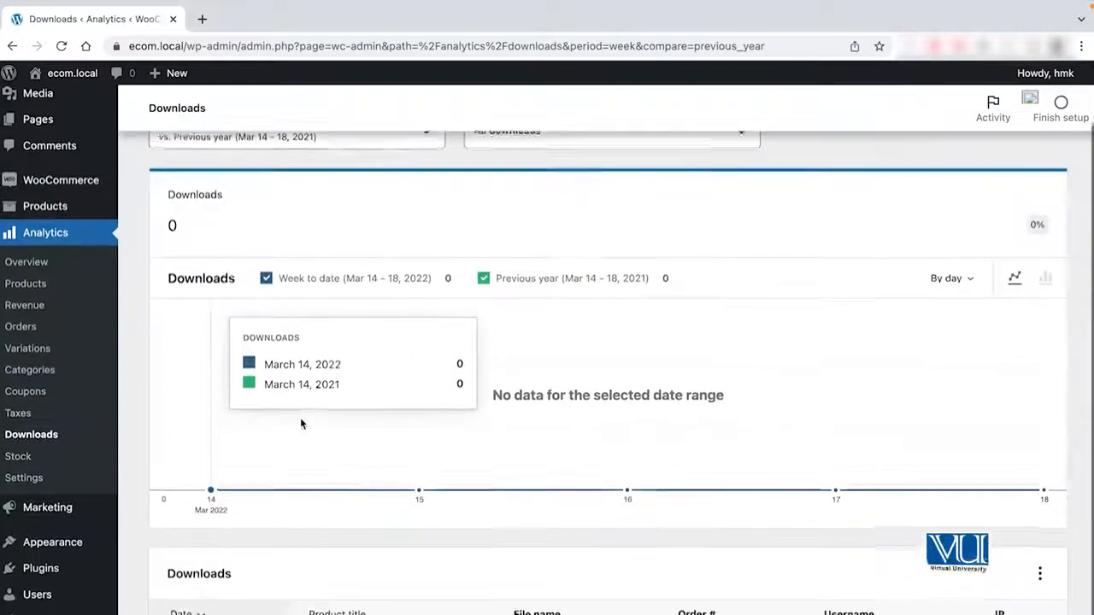
{"action": "scroll", "coordinate": [341, 448], "scroll_direction": "down", "scroll_amount": 1}
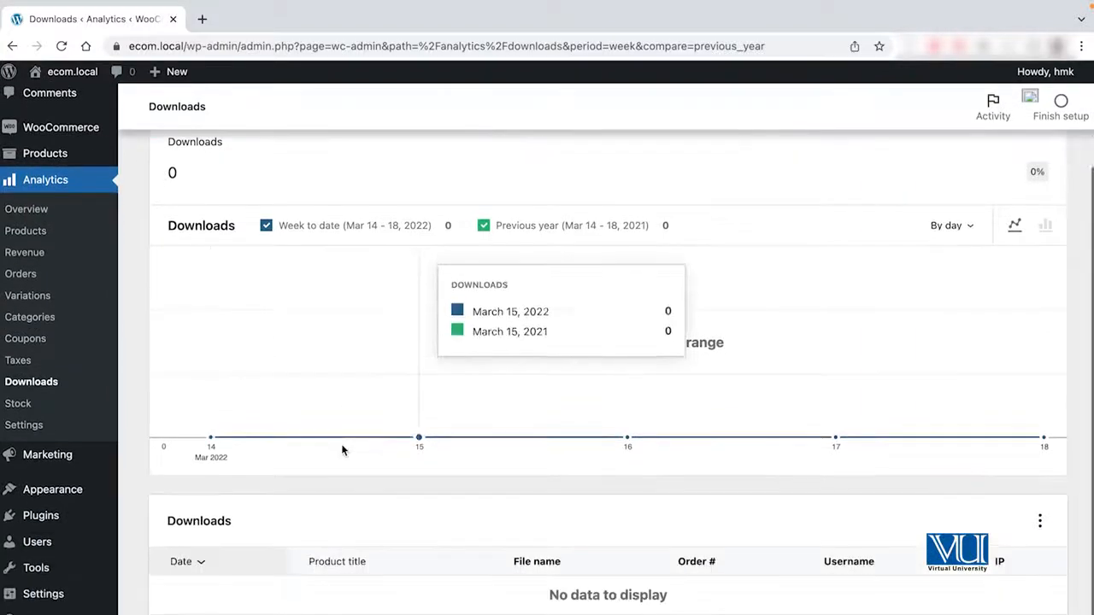
{"action": "scroll", "coordinate": [341, 447], "scroll_direction": "up", "scroll_amount": 1}
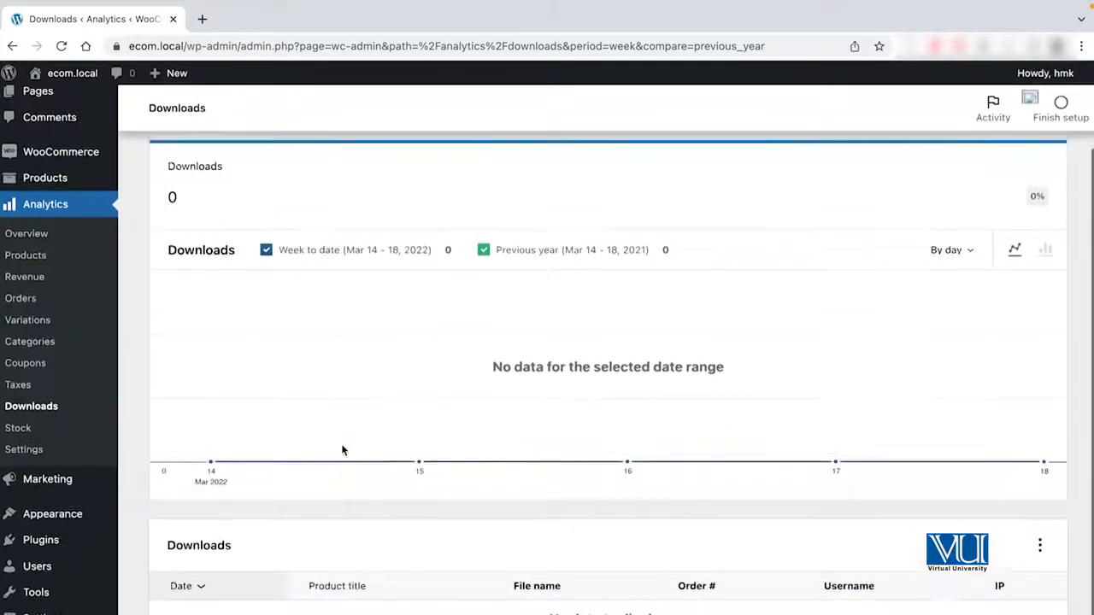
Review the stock status and quantity of all products in the Stock analytics report, and download the report.
{"action": "left_click", "coordinate": [19, 428]}
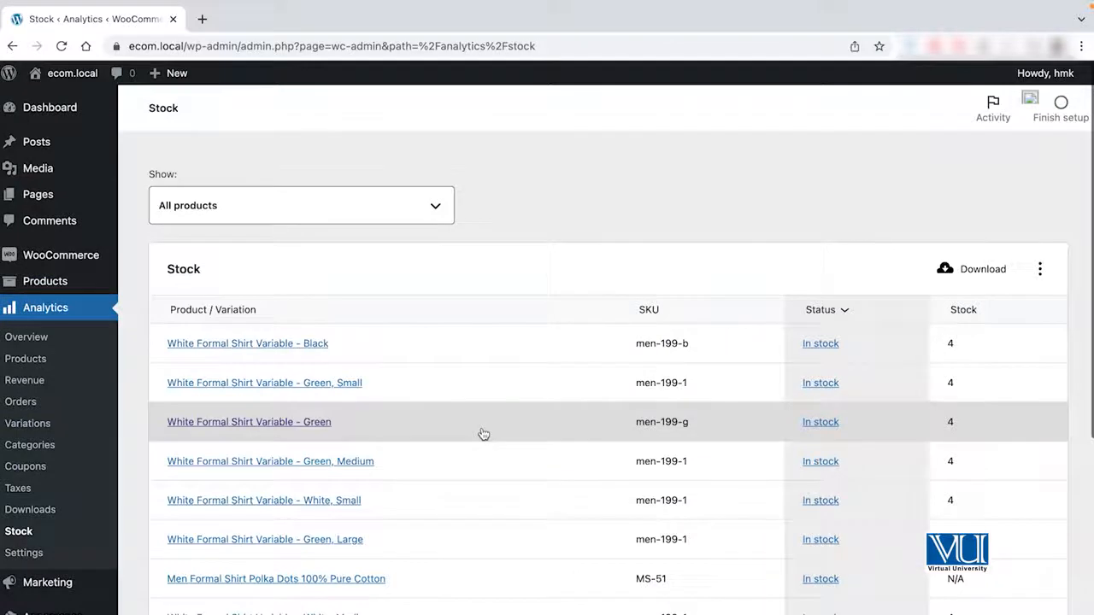
{"action": "scroll", "coordinate": [483, 434], "scroll_direction": "down", "scroll_amount": 1}
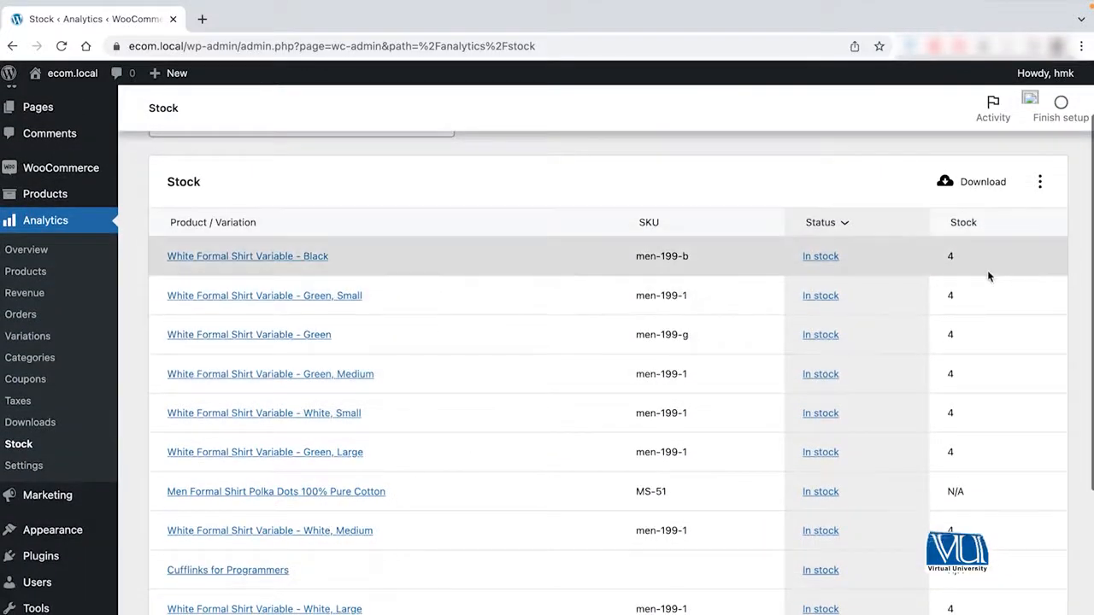
{"action": "scroll", "coordinate": [988, 274], "scroll_direction": "down", "scroll_amount": 2}
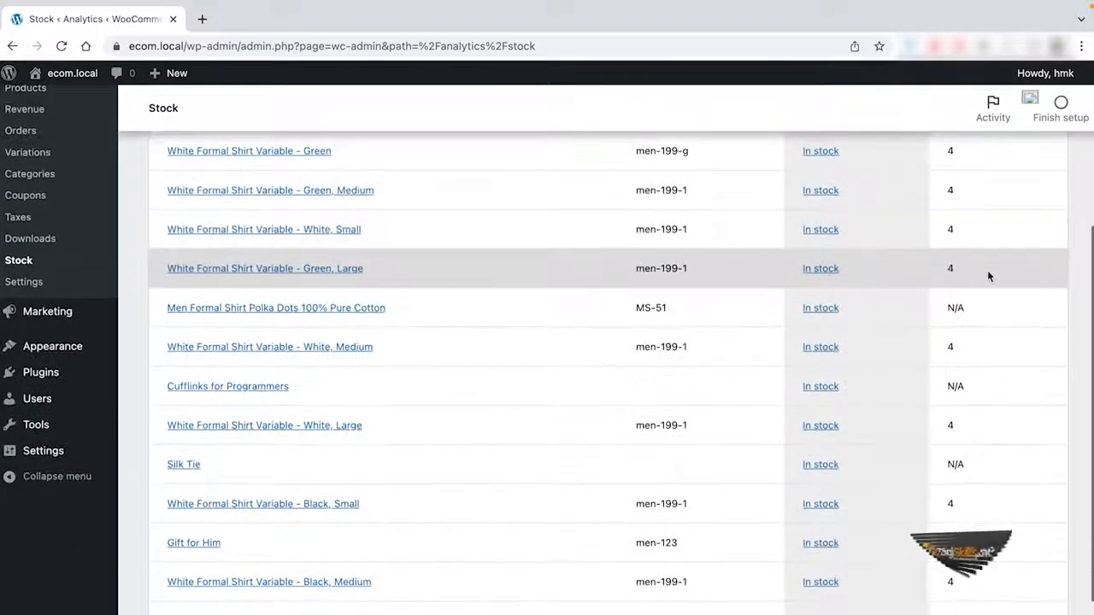
{"action": "scroll", "coordinate": [972, 447], "scroll_direction": "up", "scroll_amount": 3}
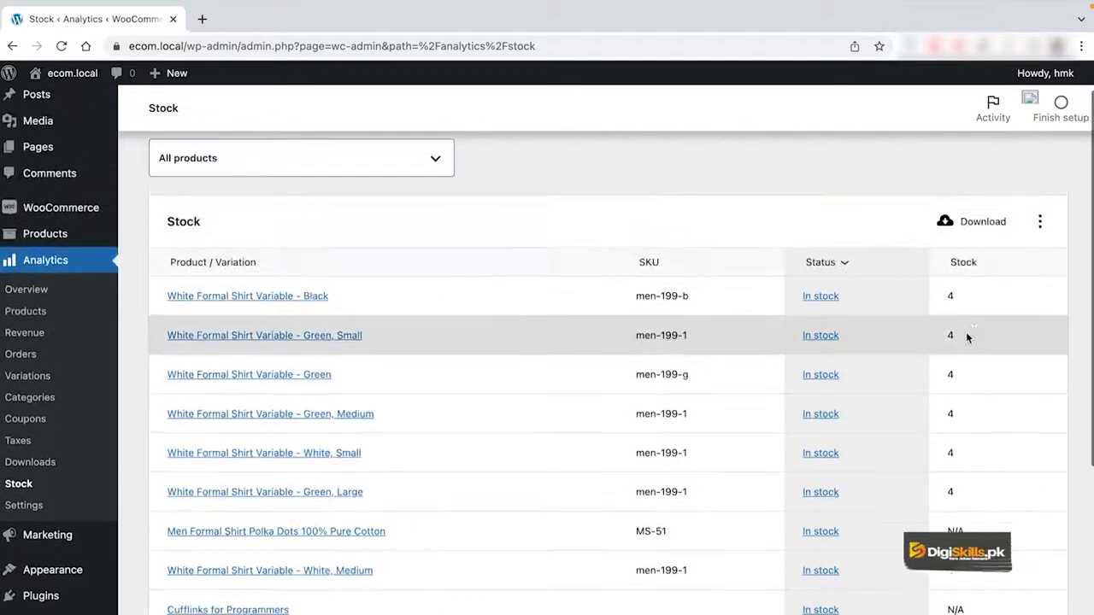
{"action": "scroll", "coordinate": [935, 359], "scroll_direction": "down", "scroll_amount": 1}
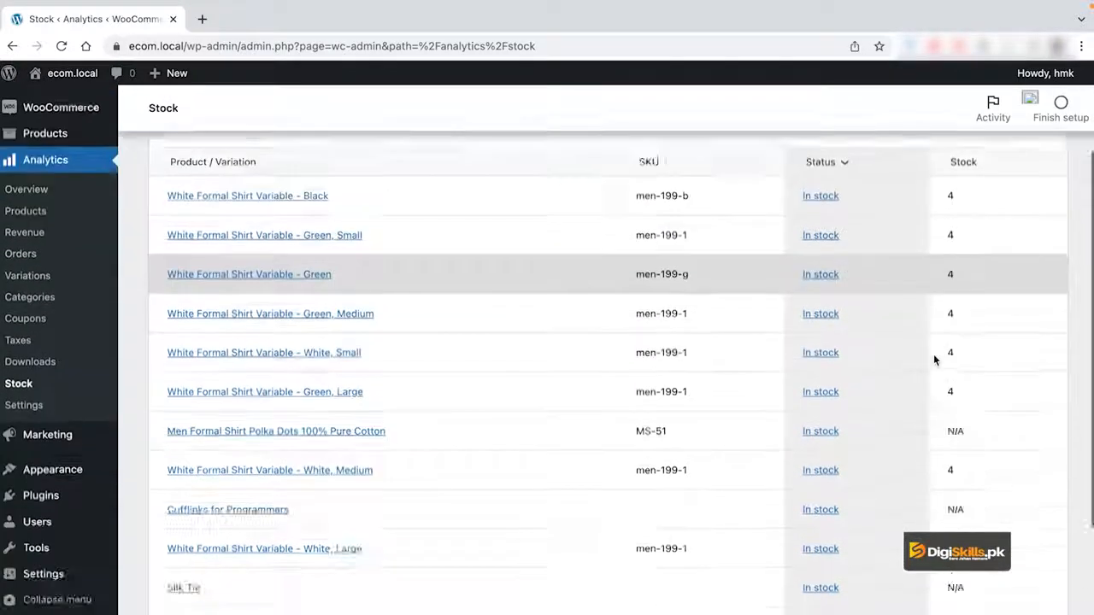
{"action": "scroll", "coordinate": [934, 359], "scroll_direction": "down", "scroll_amount": 3}
{"action": "scroll", "coordinate": [934, 359], "scroll_direction": "up", "scroll_amount": 4}
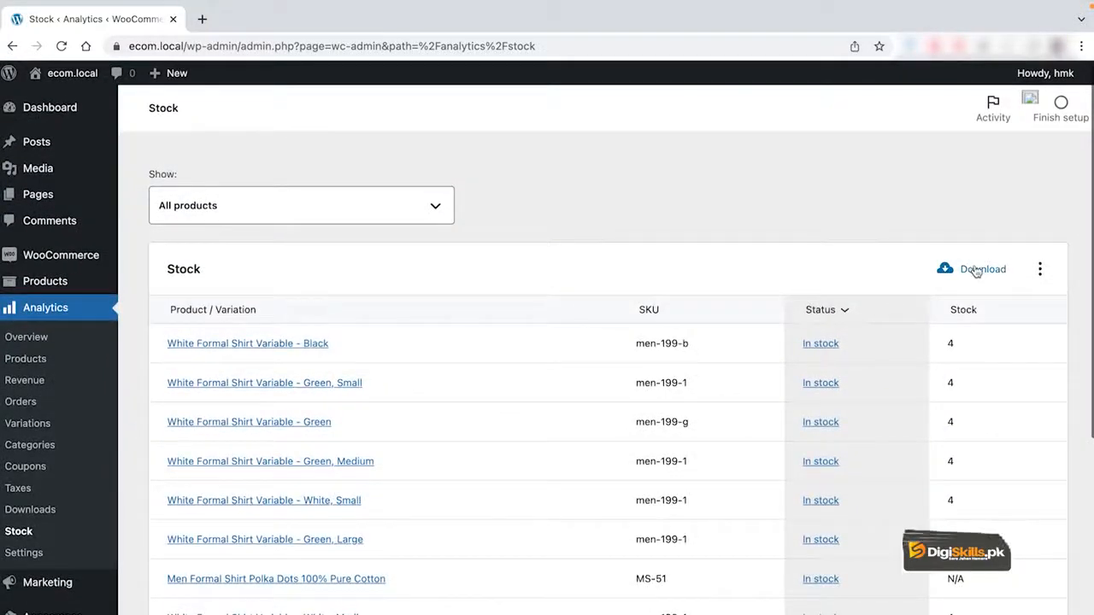
{"action": "left_click", "coordinate": [976, 271]}
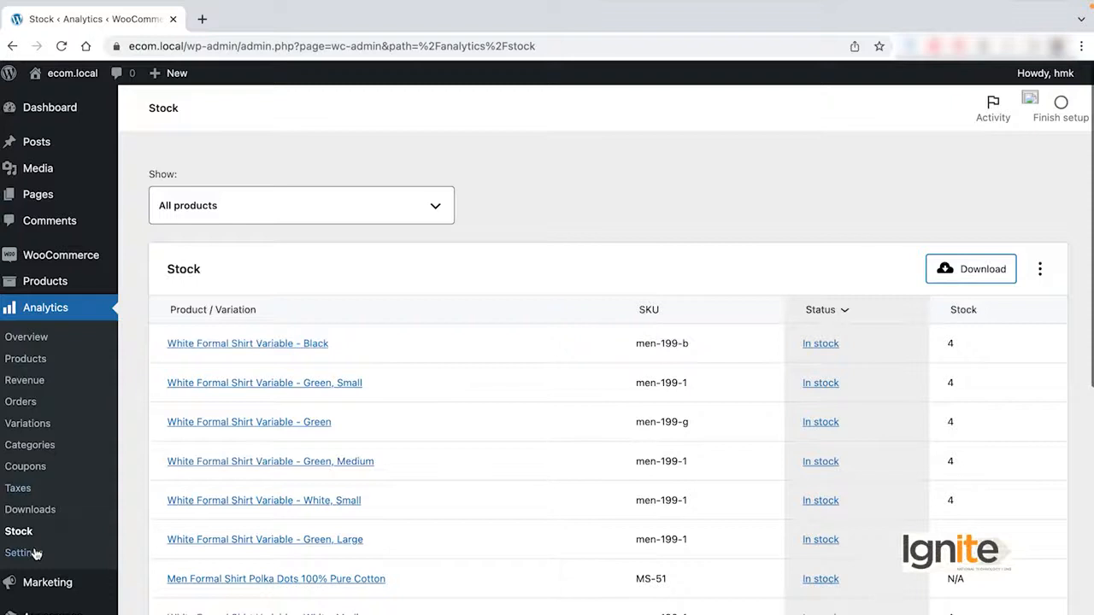
Look through the Analytics settings for order statuses and historical data import, and return to the Analytics overview.
{"action": "left_click", "coordinate": [24, 553]}
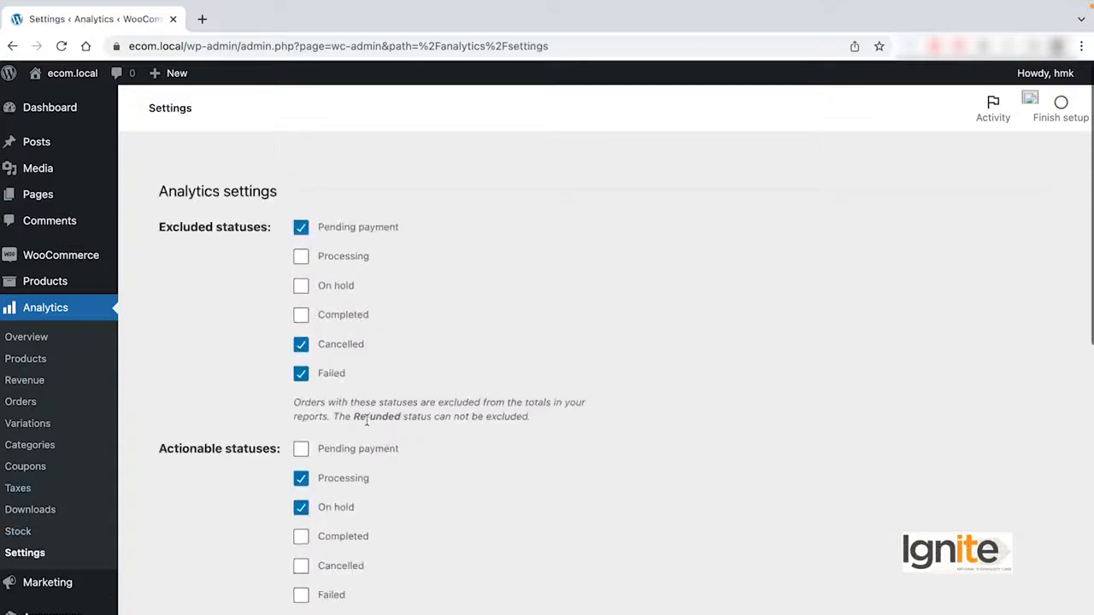
{"action": "scroll", "coordinate": [368, 421], "scroll_direction": "down", "scroll_amount": 7}
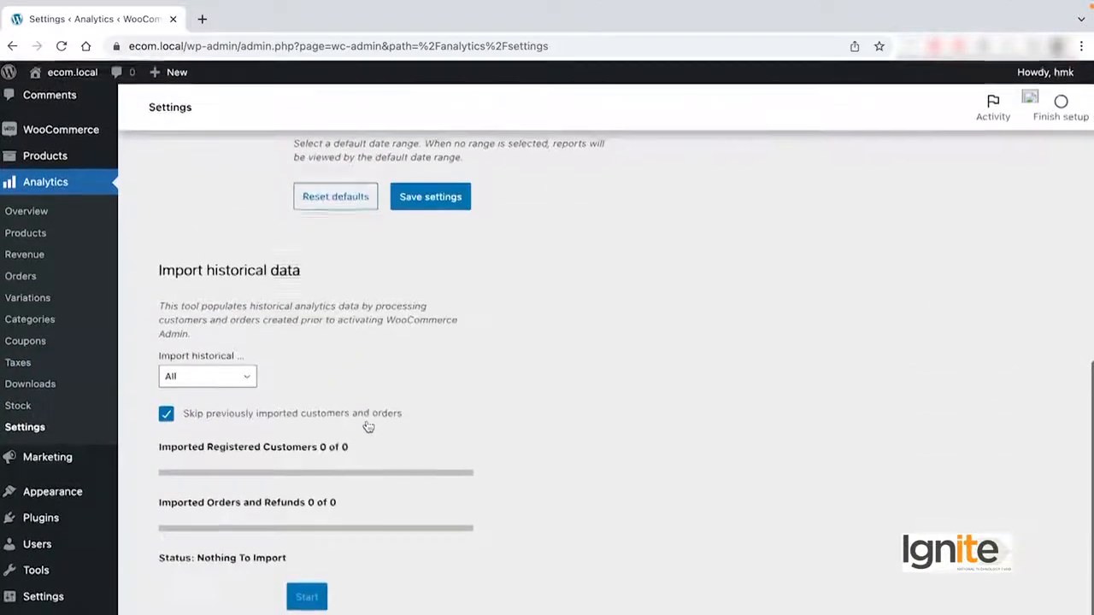
{"action": "scroll", "coordinate": [367, 425], "scroll_direction": "up", "scroll_amount": 7}
{"action": "left_click", "coordinate": [47, 340]}
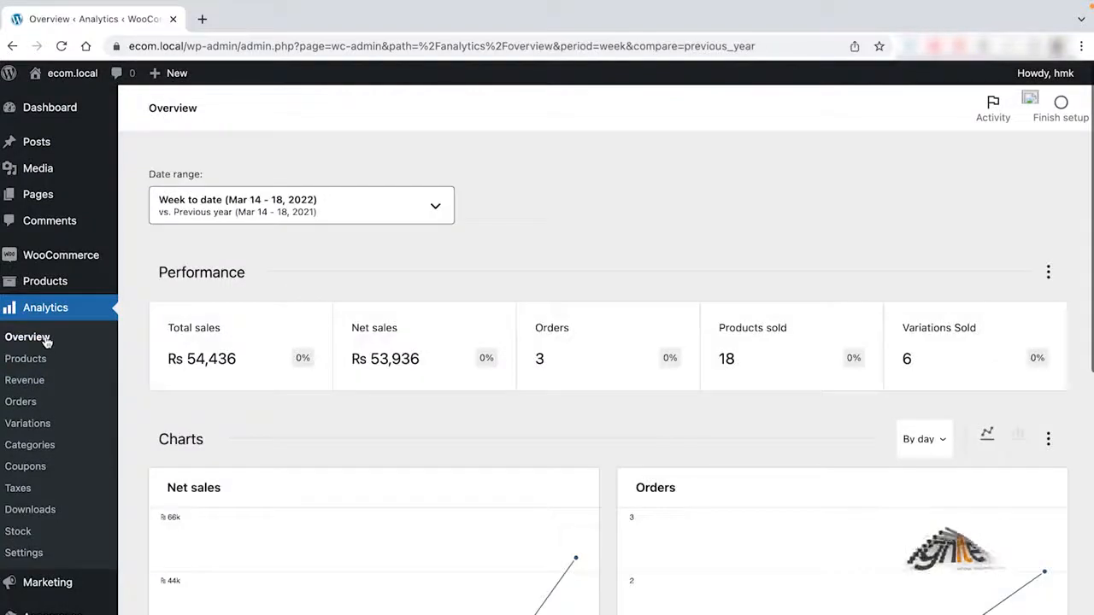